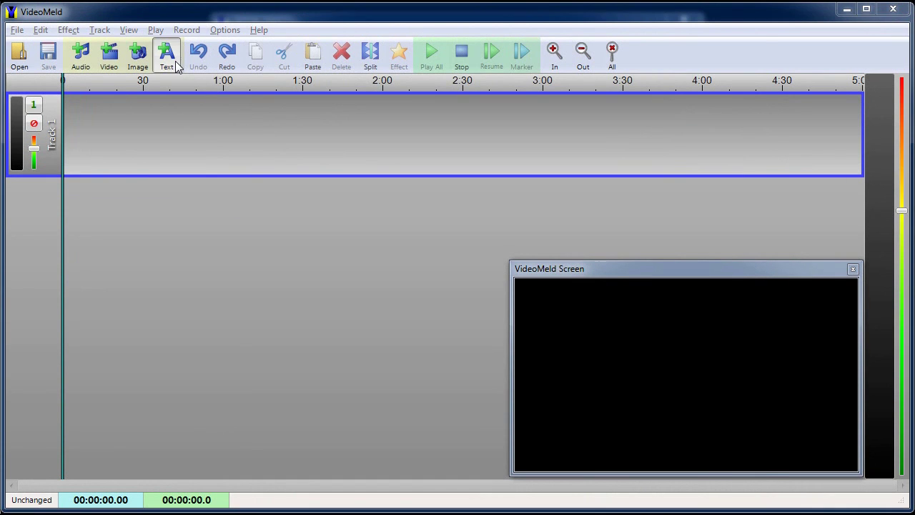
- Paste the caption 'A long time ago in a galaxy far, far away....' and colour all its text cyan
text(A long time ago in a galaxy far, far away....)
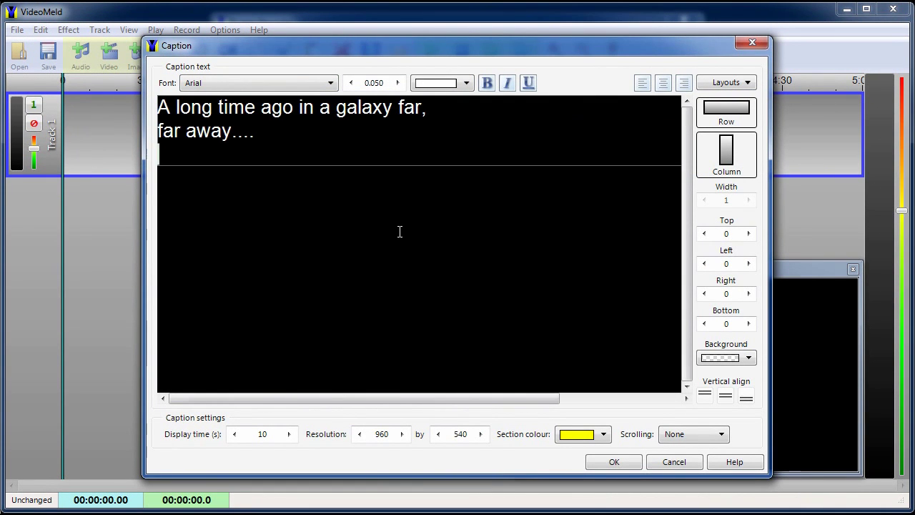
right_click(398, 238)
click(468, 336)
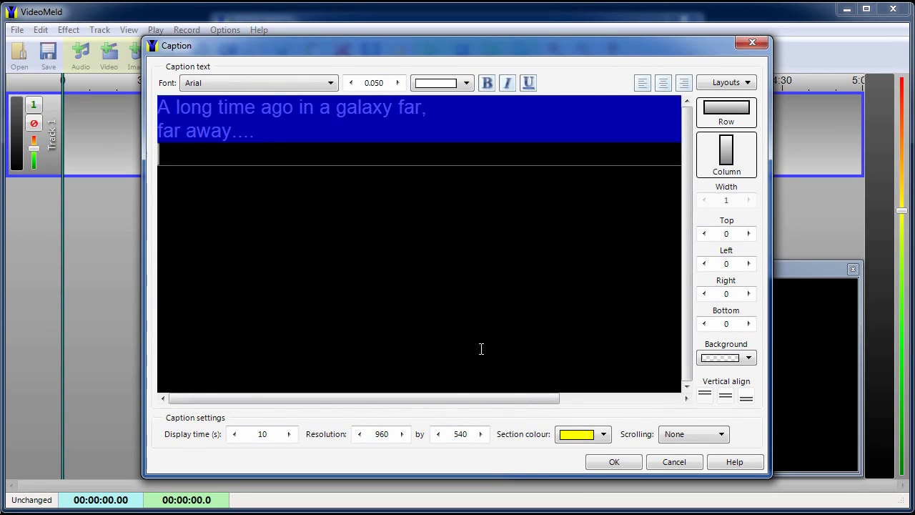
click(471, 85)
drag(513, 106, 519, 141)
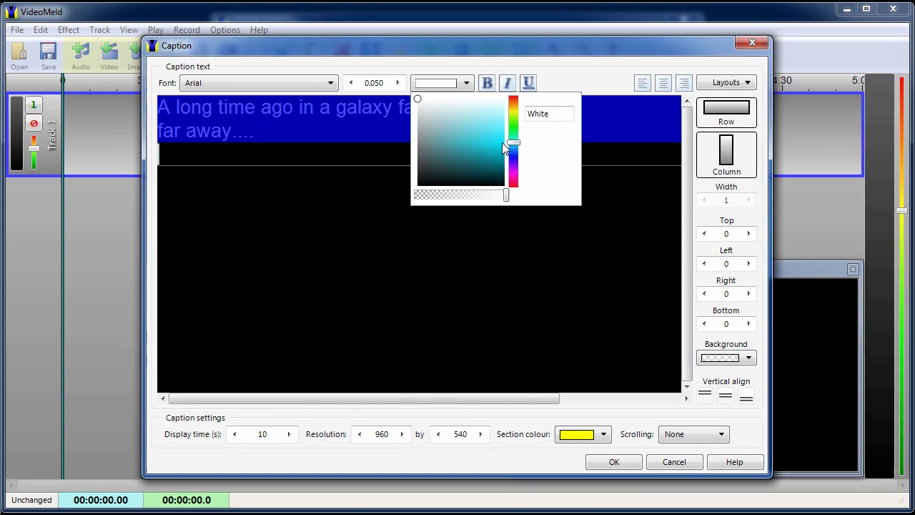
click(504, 141)
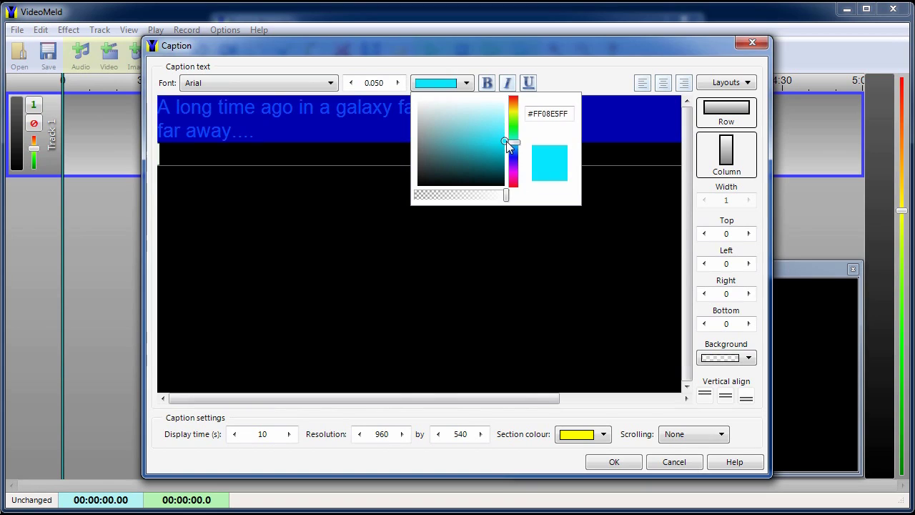
- Enlarge the caption font to 0.070 and set its display time to 4 seconds
click(398, 83)
click(398, 83)
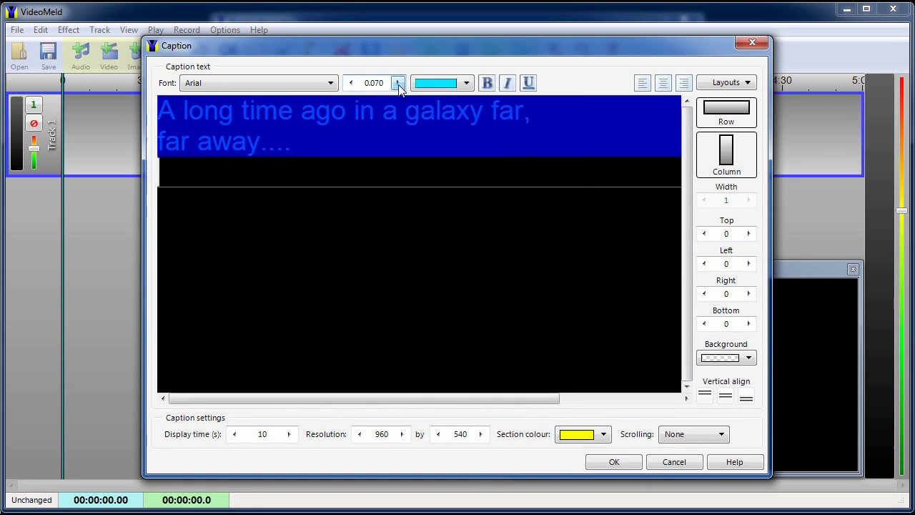
click(277, 439)
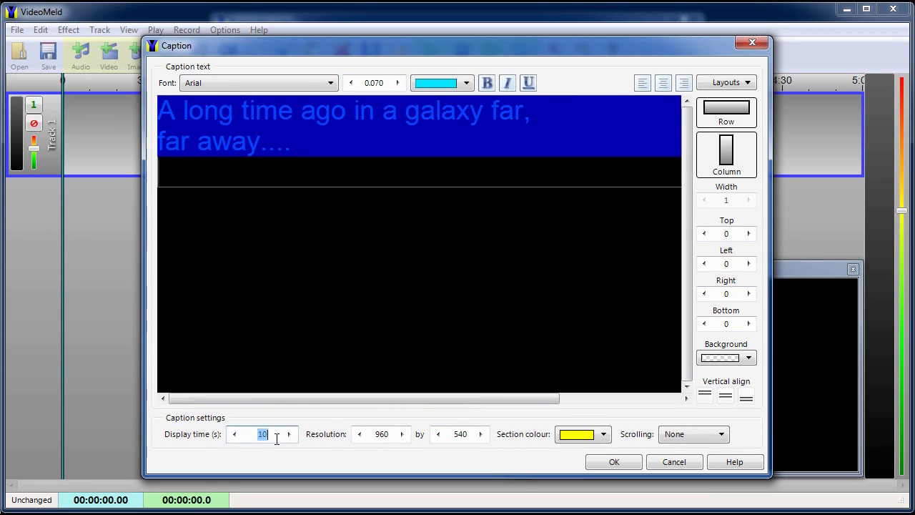
text(4)
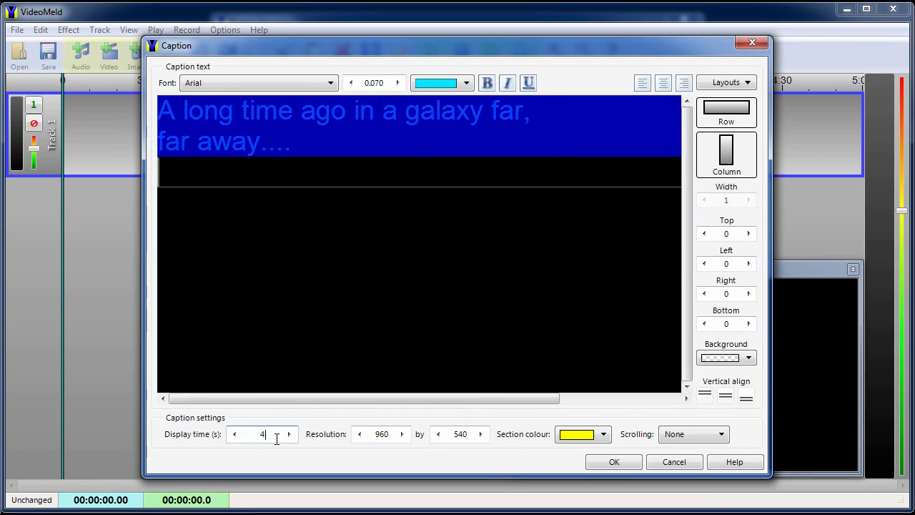
- Add the caption to the track and give it a Position effect placing it near centre (about X 0.221, Y -0.438)
click(613, 464)
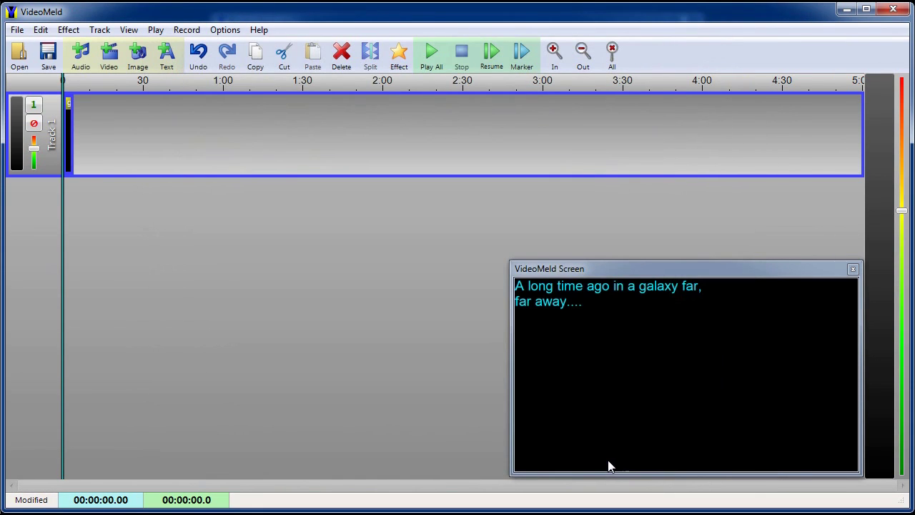
click(399, 56)
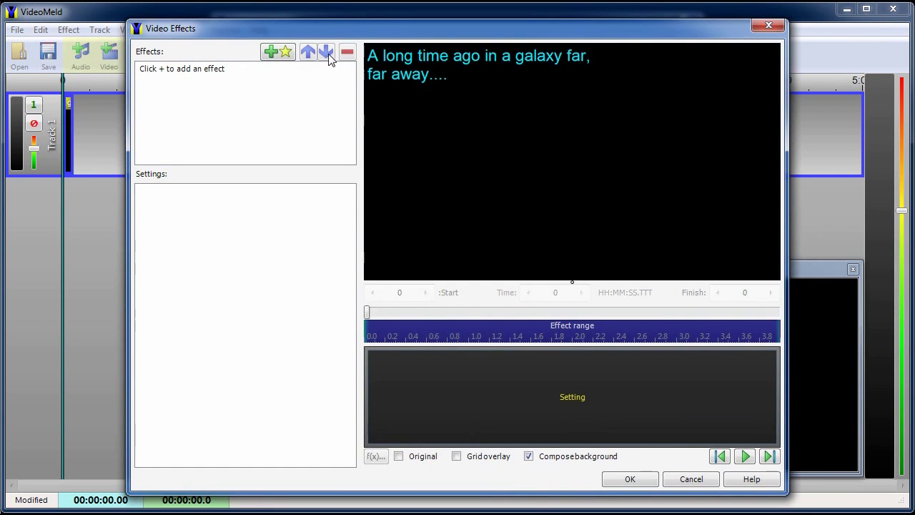
click(280, 52)
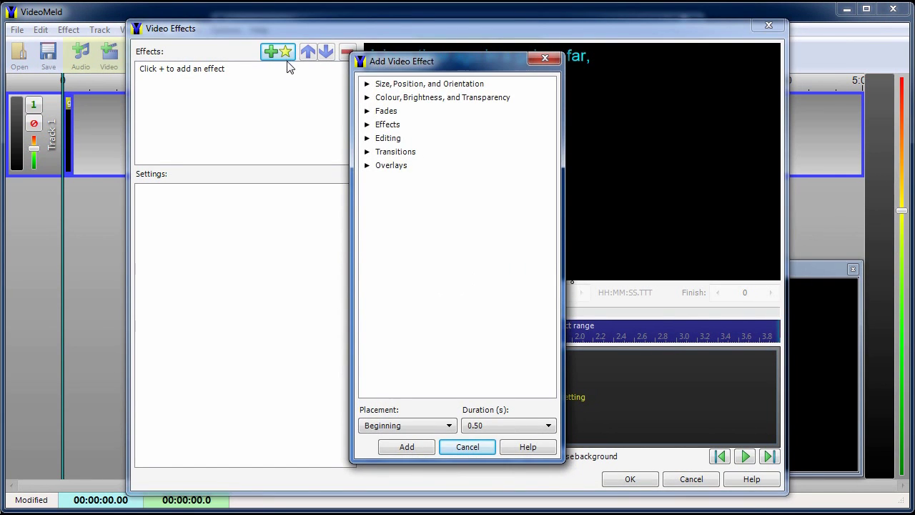
click(364, 85)
double_click(406, 151)
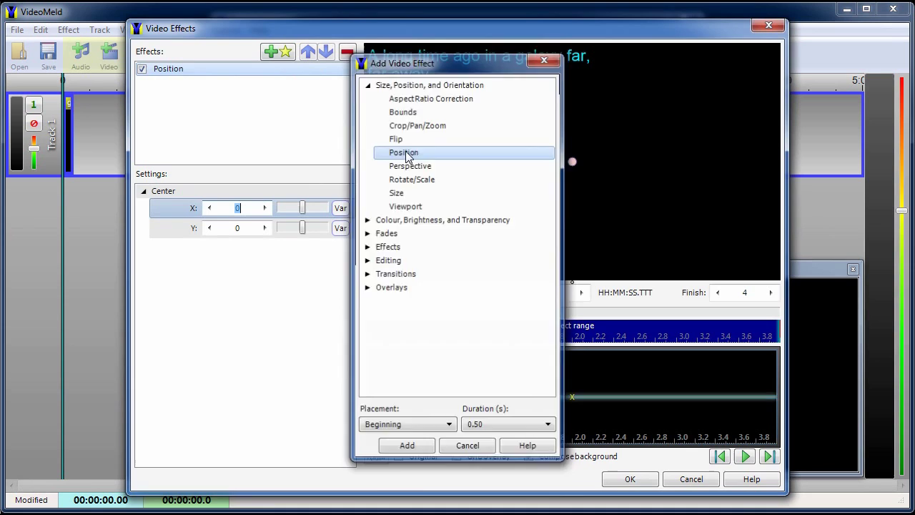
drag(572, 161, 662, 265)
- Apply the 1-second Fade In/Out preset to the caption and preview the project
click(624, 481)
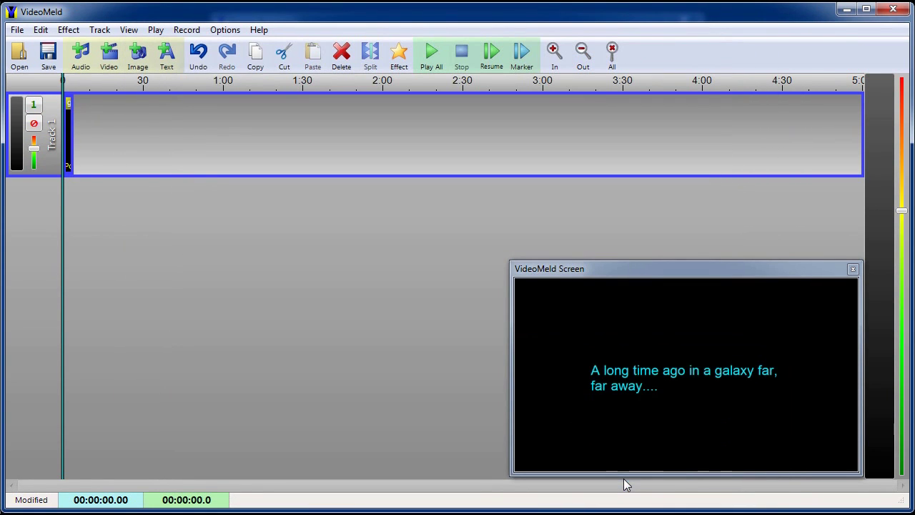
click(610, 50)
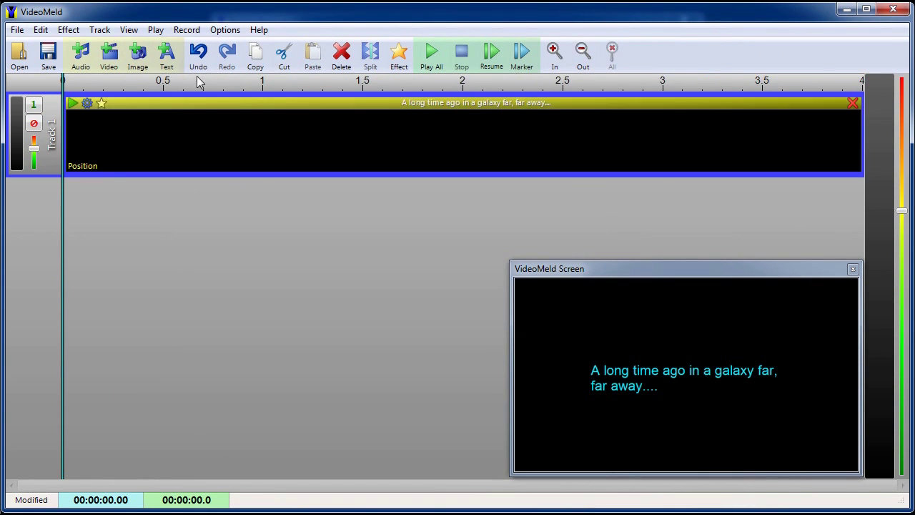
click(69, 31)
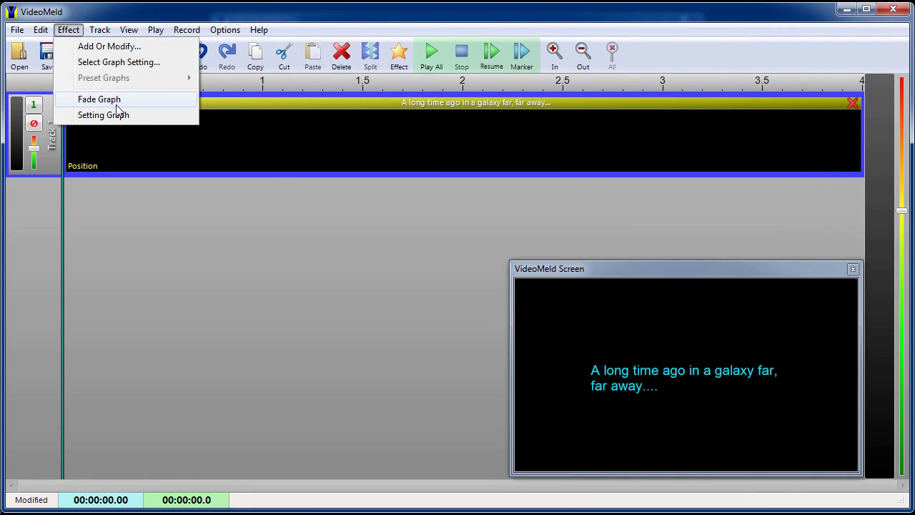
click(114, 100)
click(72, 31)
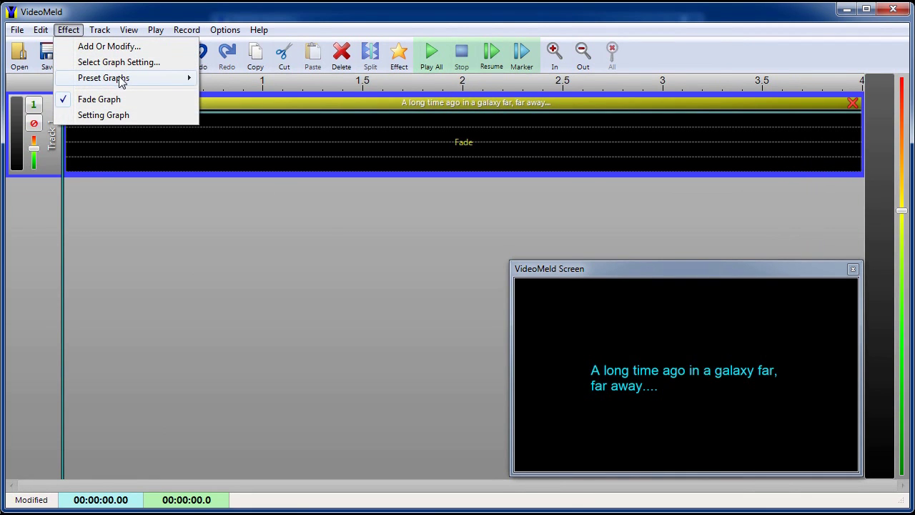
mouse_move(159, 79)
click(288, 219)
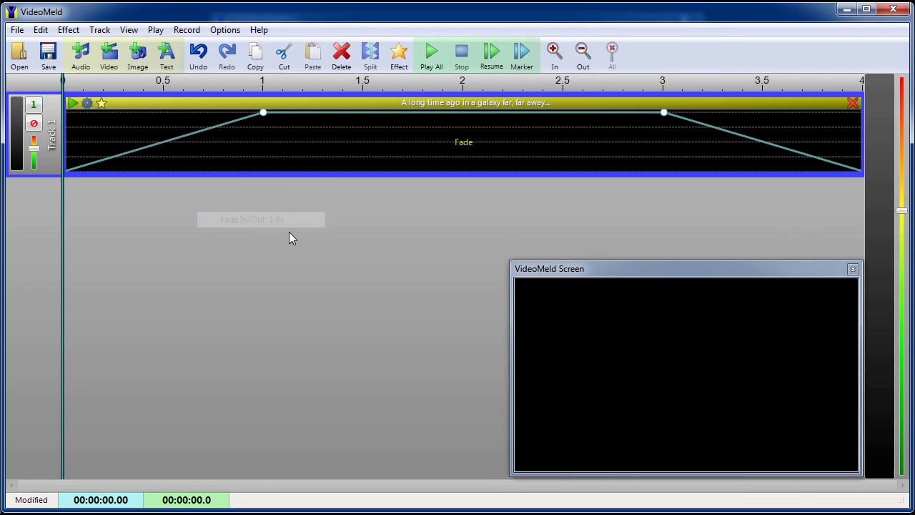
click(431, 54)
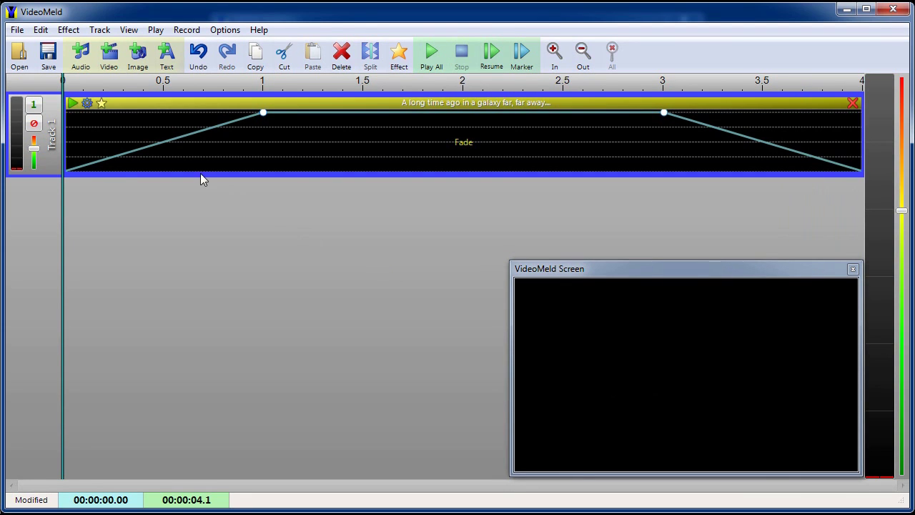
- Add the StarWars image from the Pictures library as a clip after the caption
click(140, 55)
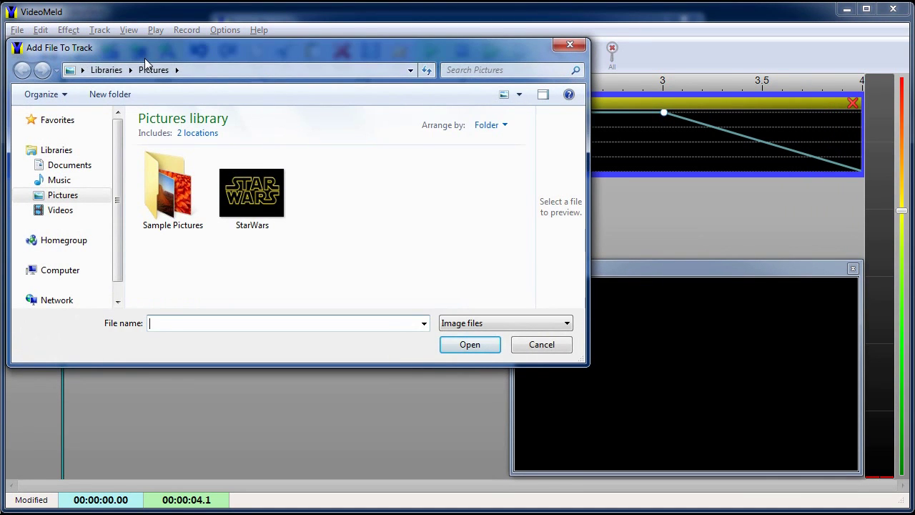
click(86, 196)
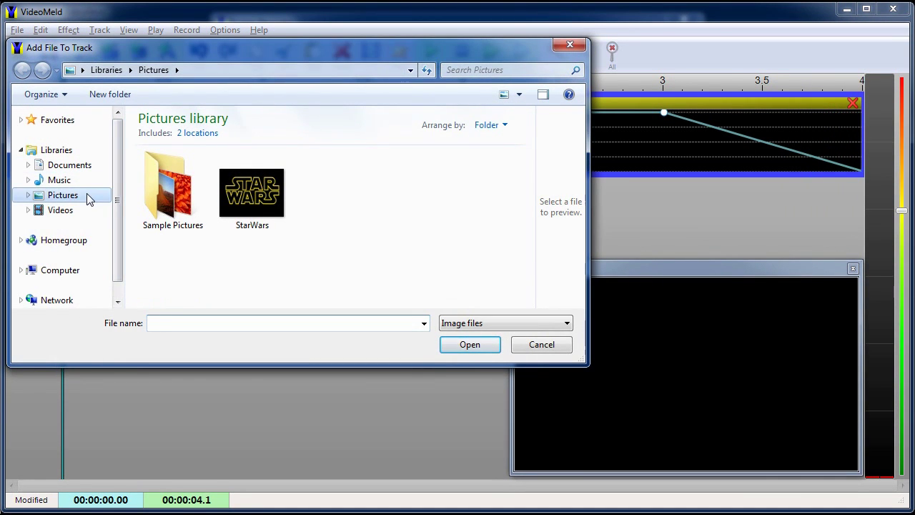
double_click(260, 200)
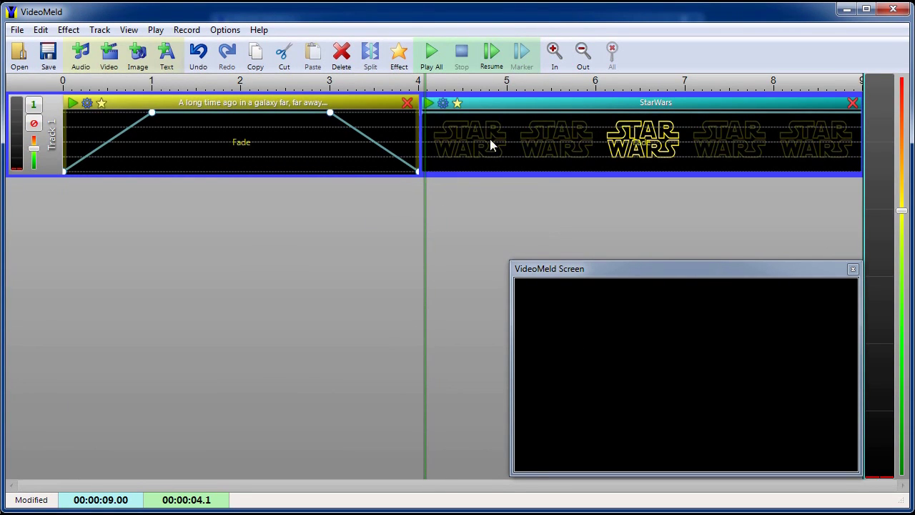
- Add a Crop/Pan/Zoom effect to the StarWars clip ending at 2.5 seconds
click(458, 104)
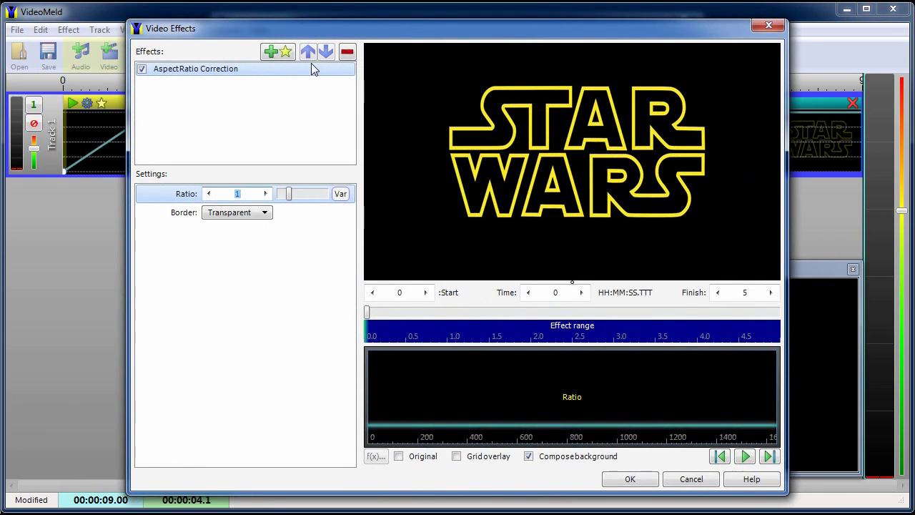
click(281, 56)
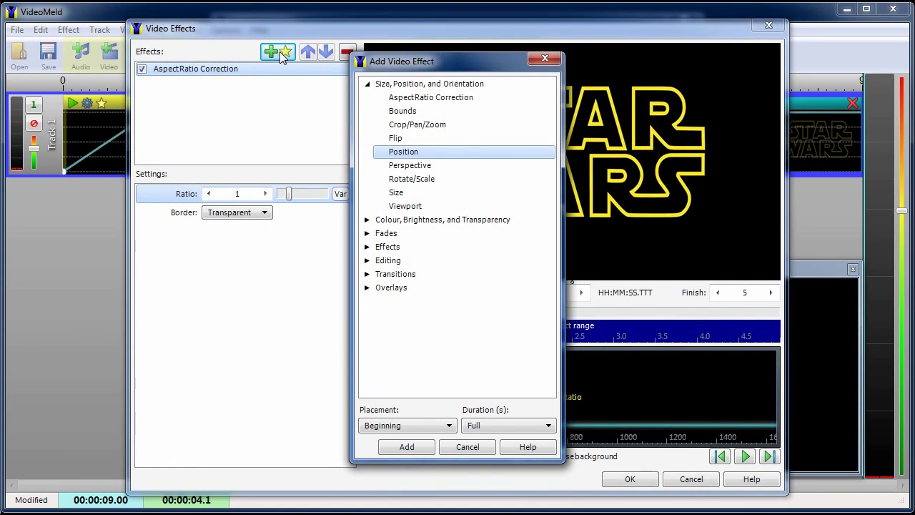
click(410, 128)
double_click(410, 127)
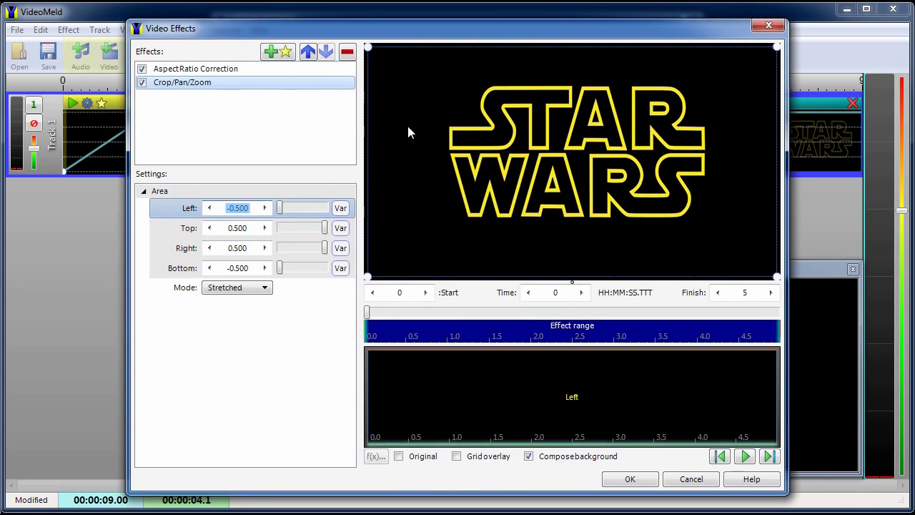
double_click(744, 295)
text(2.5)
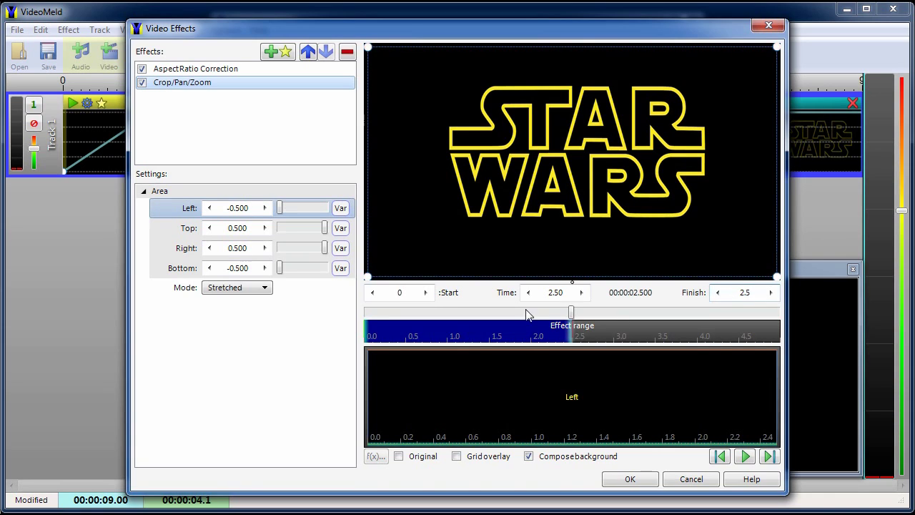
- Make the left, top, right and bottom crop edges vary over time
click(340, 209)
click(340, 228)
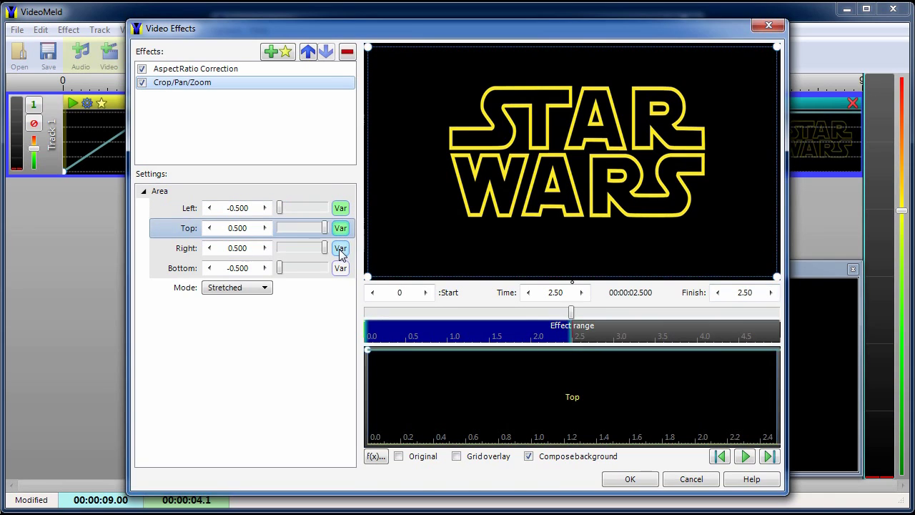
click(340, 248)
click(340, 268)
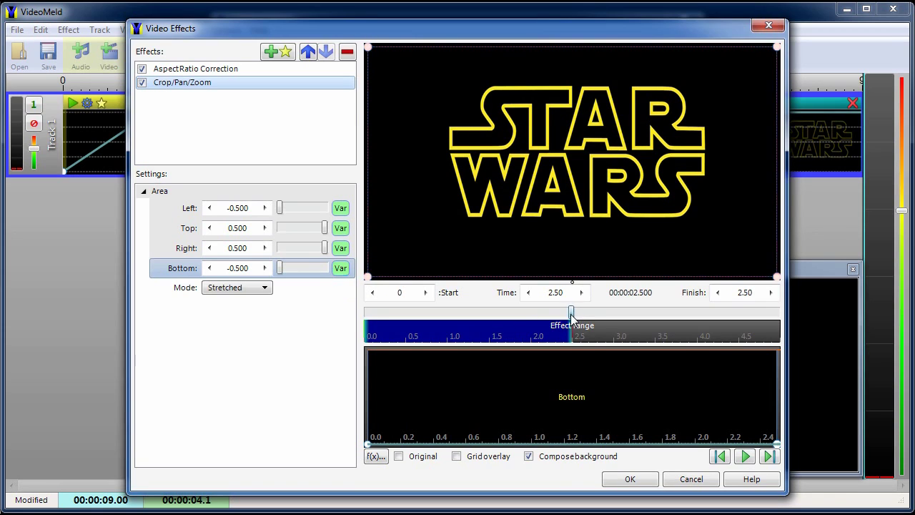
drag(575, 314, 341, 321)
- Set all four crop edges to 0 at the start and preview the logo zoom
click(251, 209)
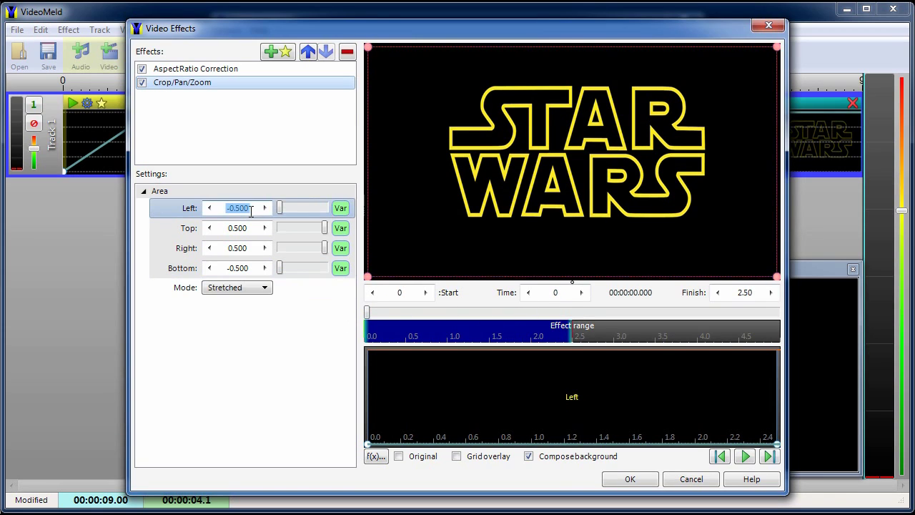
text(0)
click(249, 227)
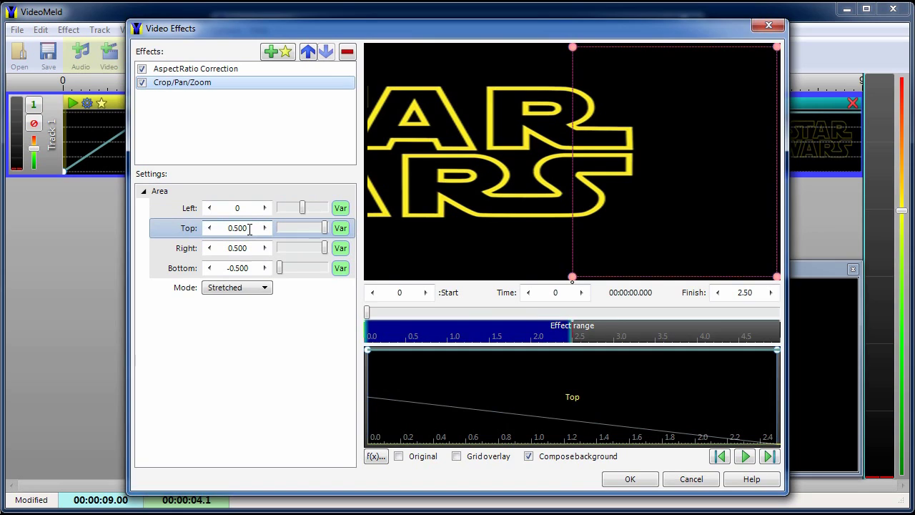
text(0)
click(247, 249)
text(0)
click(253, 267)
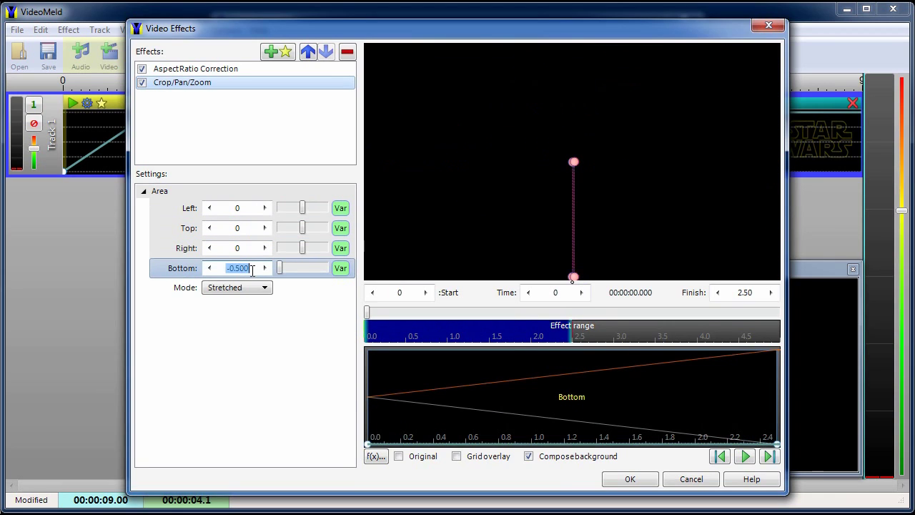
text(0)
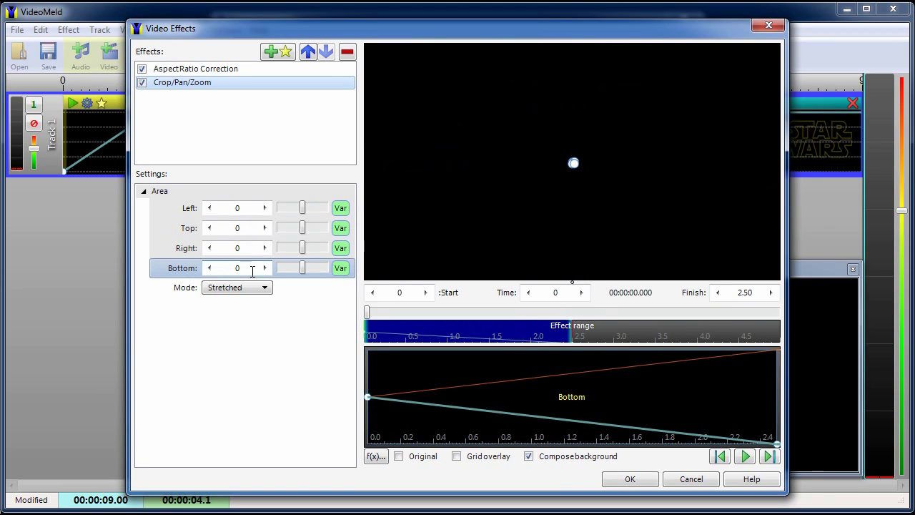
click(743, 457)
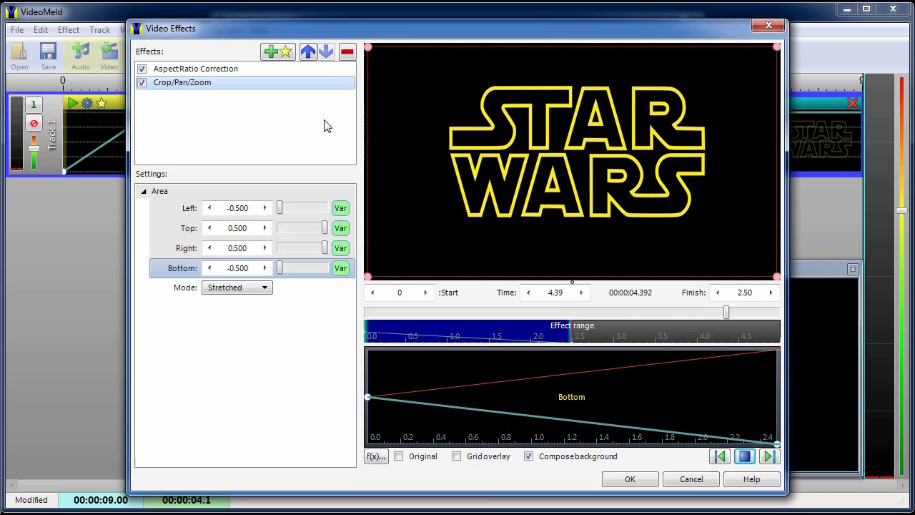
- Add a Size effect to the logo clip starting at 2.5 seconds
click(278, 53)
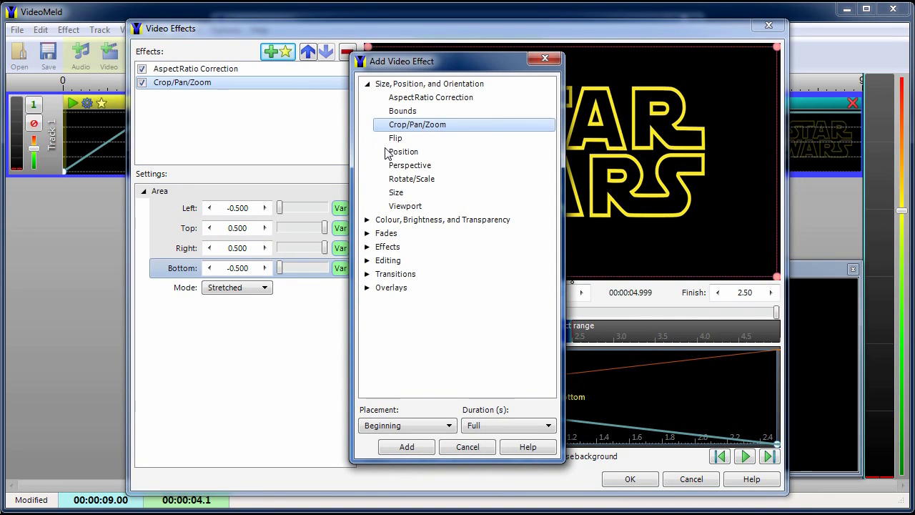
double_click(398, 192)
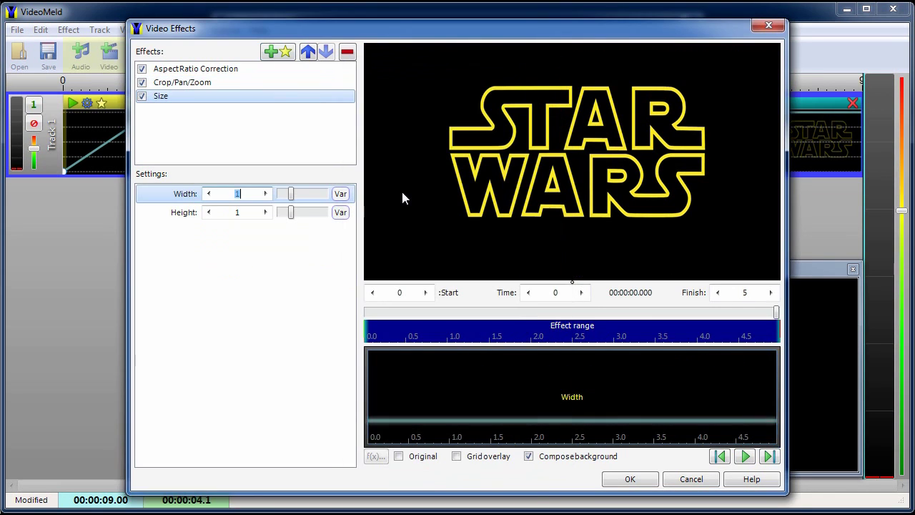
click(400, 292)
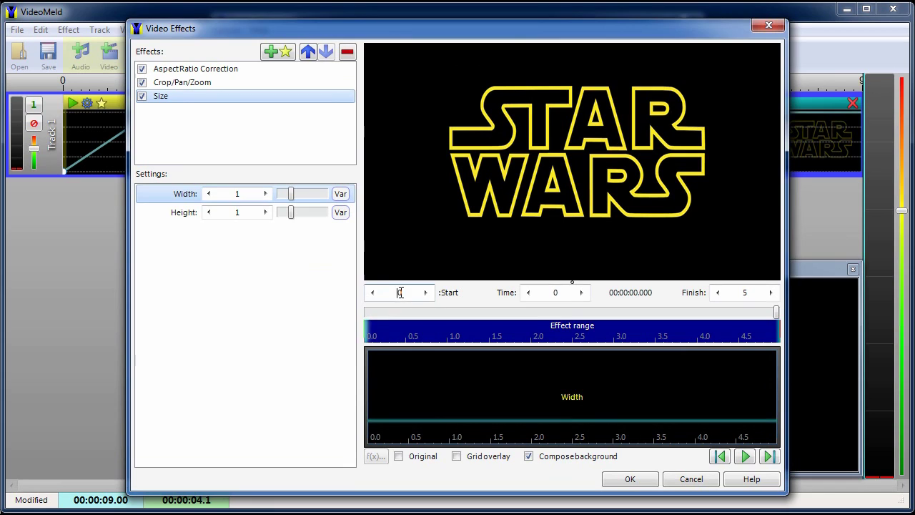
text(2)
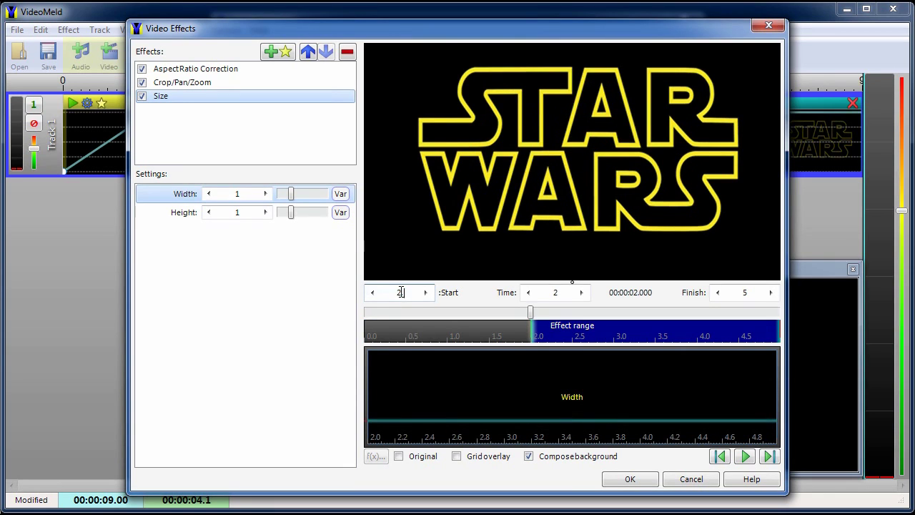
text(.5)
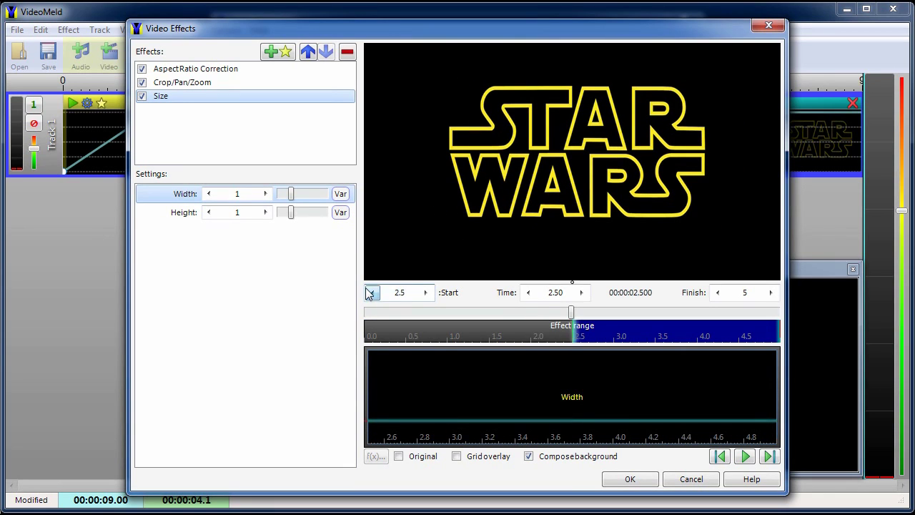
- Make the Size effect's width and height vary over time, both starting at 1
click(341, 194)
click(341, 212)
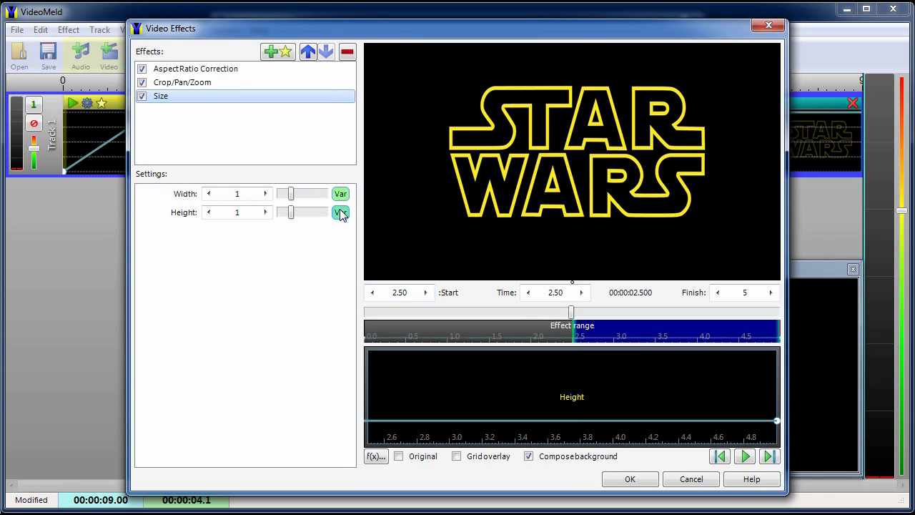
click(266, 193)
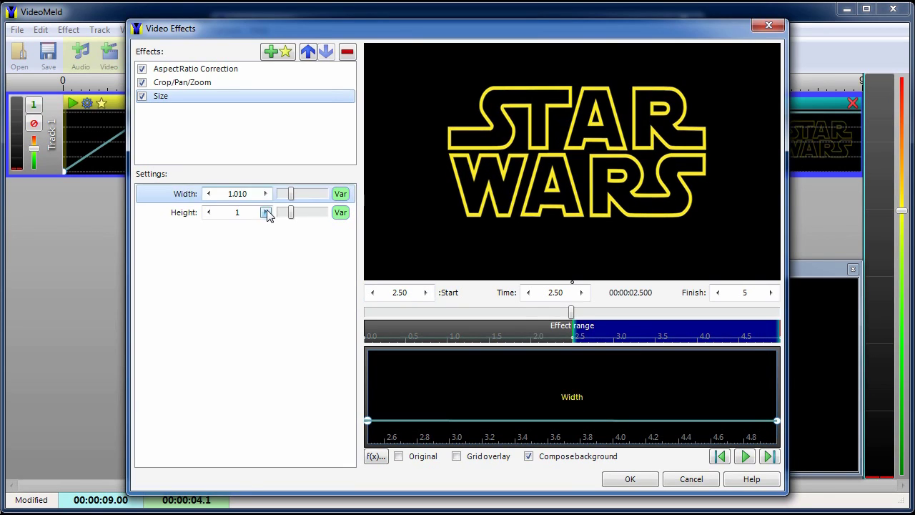
click(265, 212)
click(209, 212)
click(209, 194)
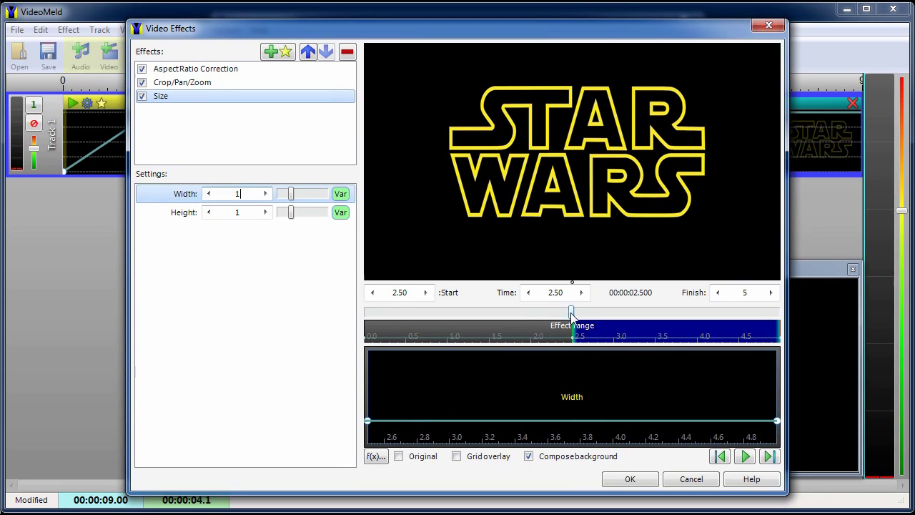
- Set width and height to 0.05 at the 5-second end and apply the effects
drag(572, 313, 781, 321)
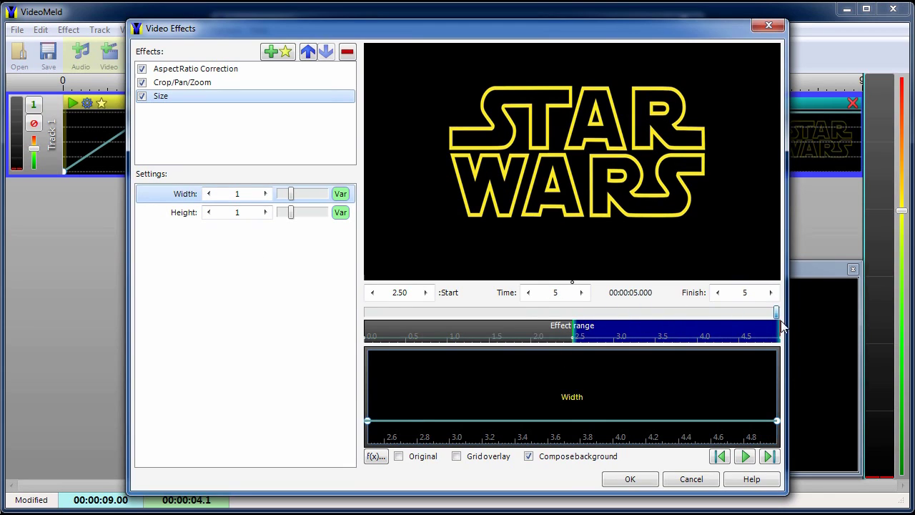
click(247, 193)
text(0)
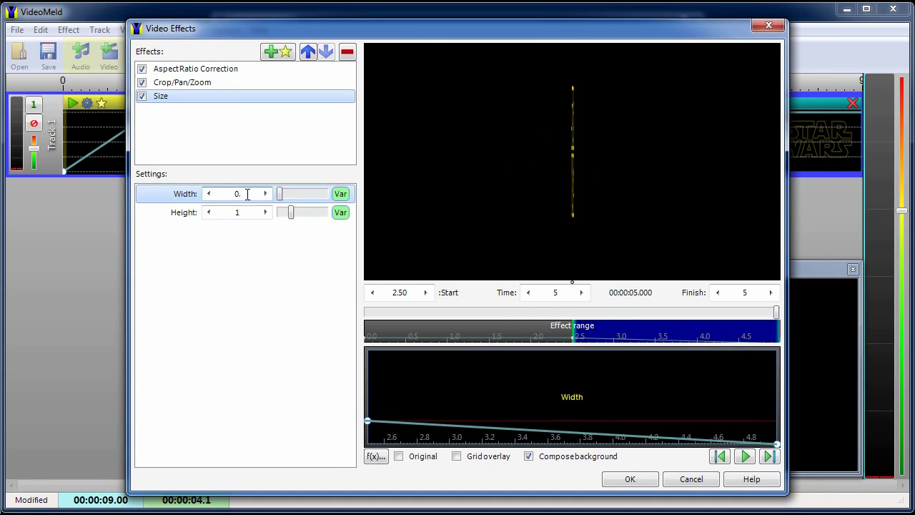
text(.05)
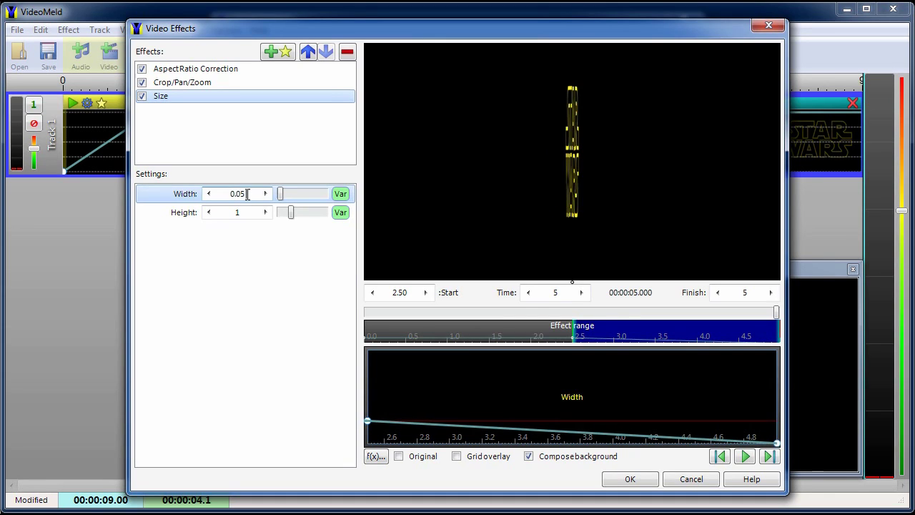
key(Tab)
text(0)
key(Tab)
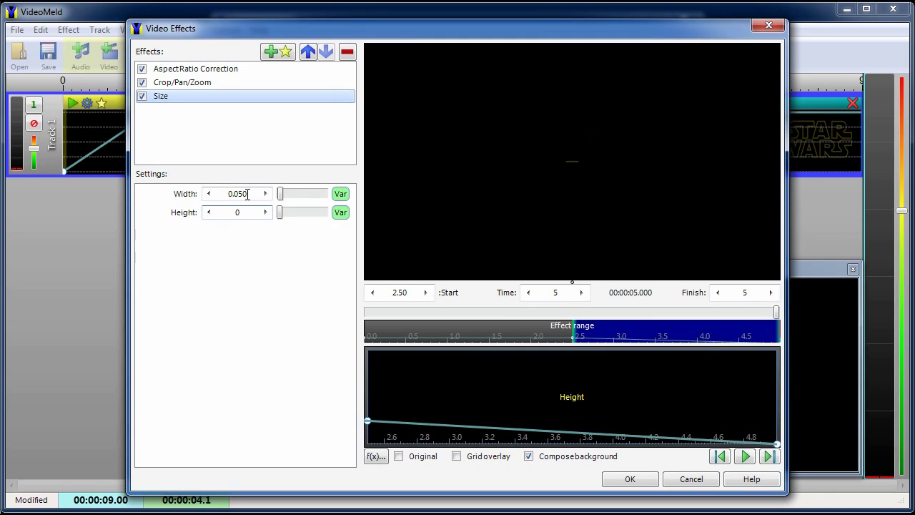
text(.05)
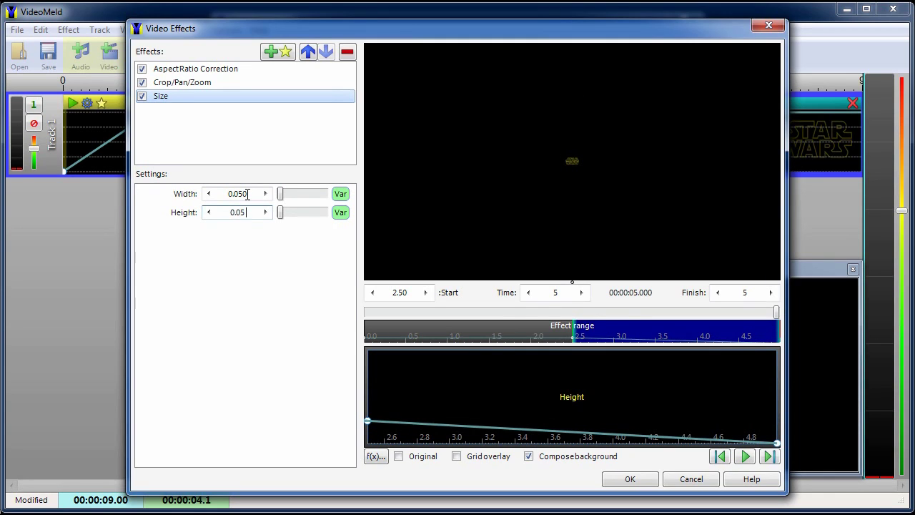
click(627, 479)
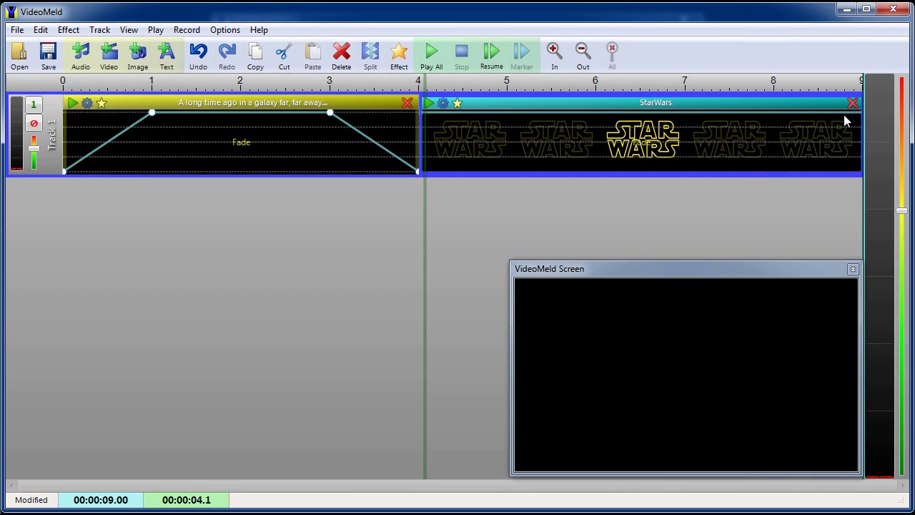
- Fade out the end of the StarWars clip and play back the whole 9-second project
mouse_move(844, 113)
drag(860, 114, 879, 180)
click(432, 56)
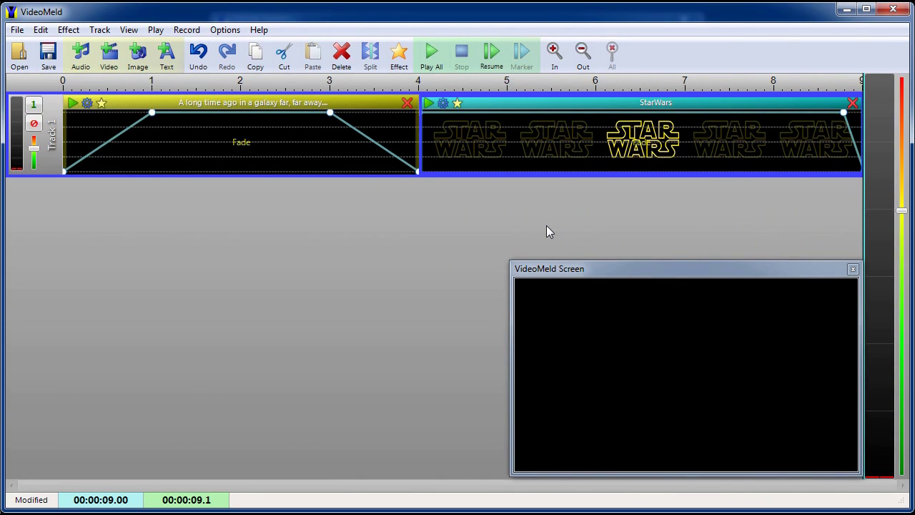
- Create a new caption with the Episode IV title and the opening crawl text in a second row
click(165, 57)
text(Episode  IV A  NEW  HOPE)
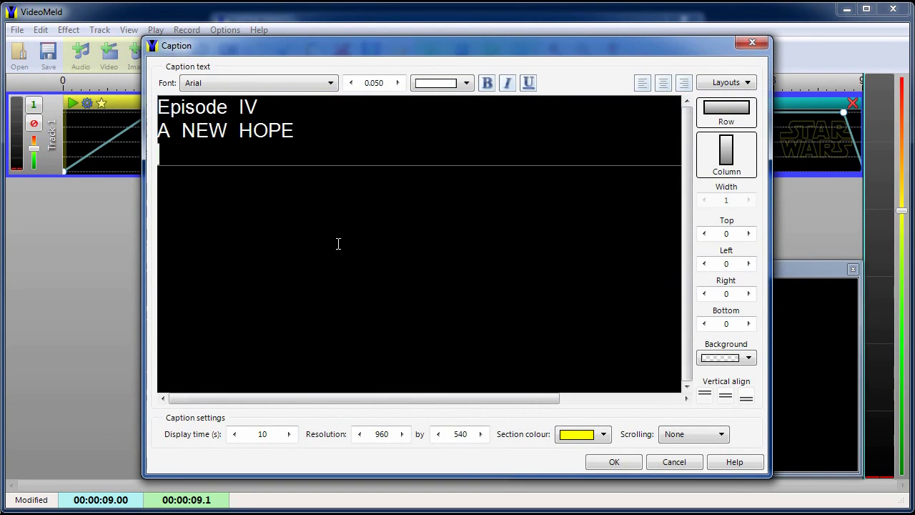
drag(701, 143, 613, 157)
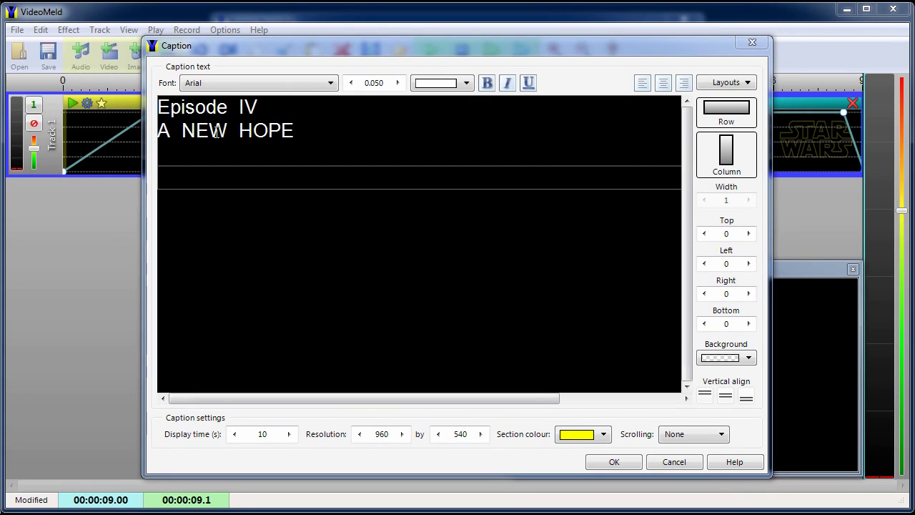
key(ctrl+v)
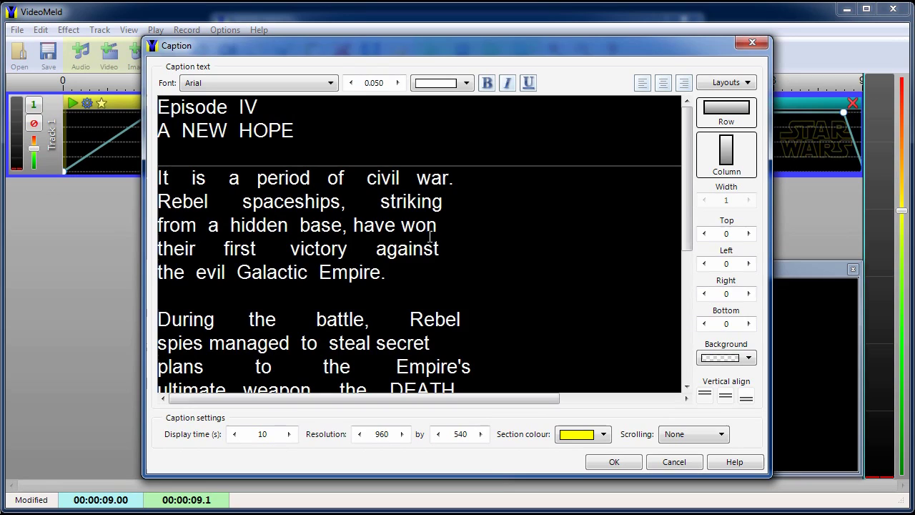
- Make all the caption text yellow and enlarge it to size 0.100
key(ctrl+a)
click(466, 83)
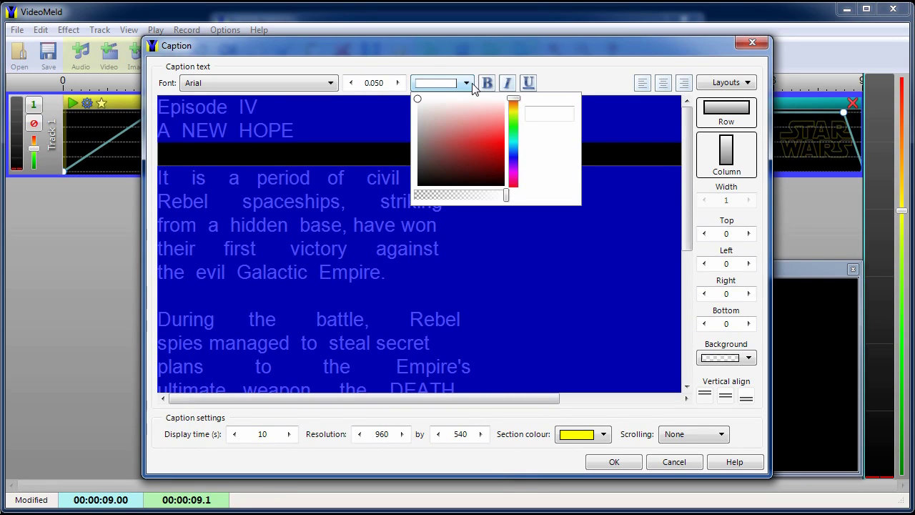
drag(516, 106, 508, 138)
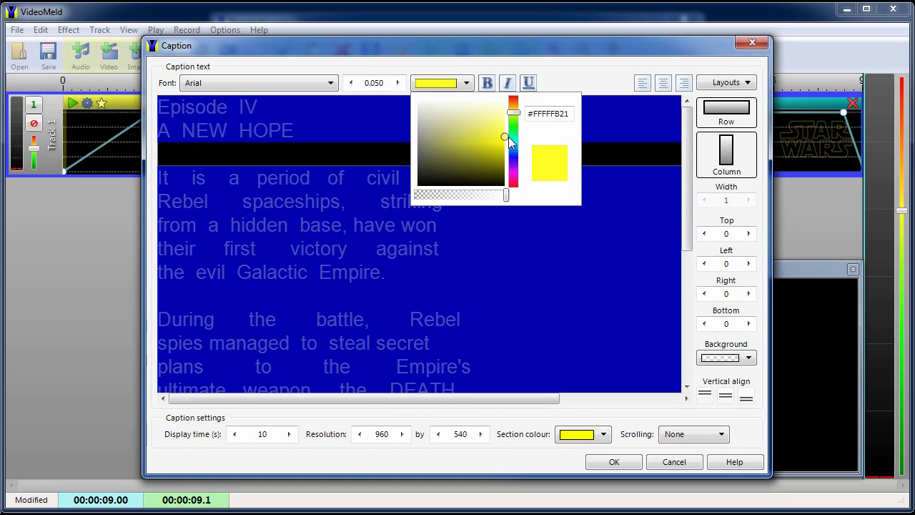
click(399, 82)
click(400, 82)
click(399, 82)
click(400, 83)
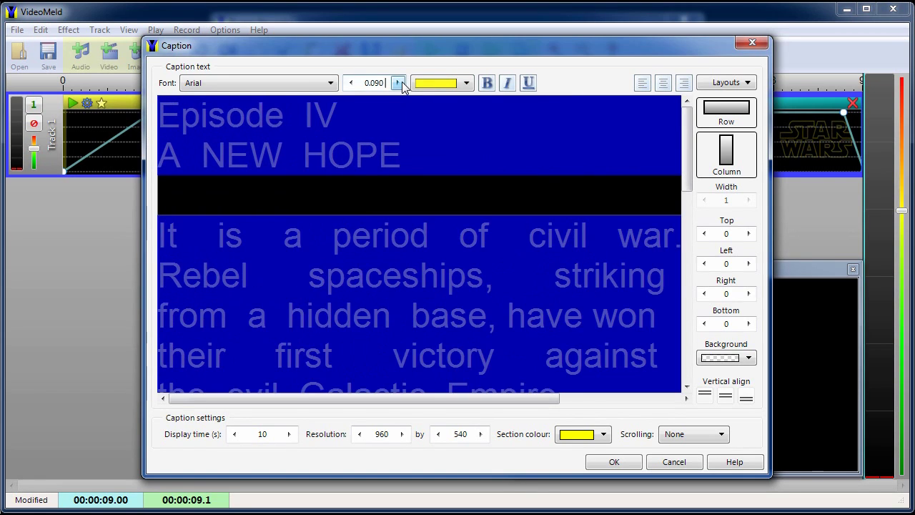
click(400, 82)
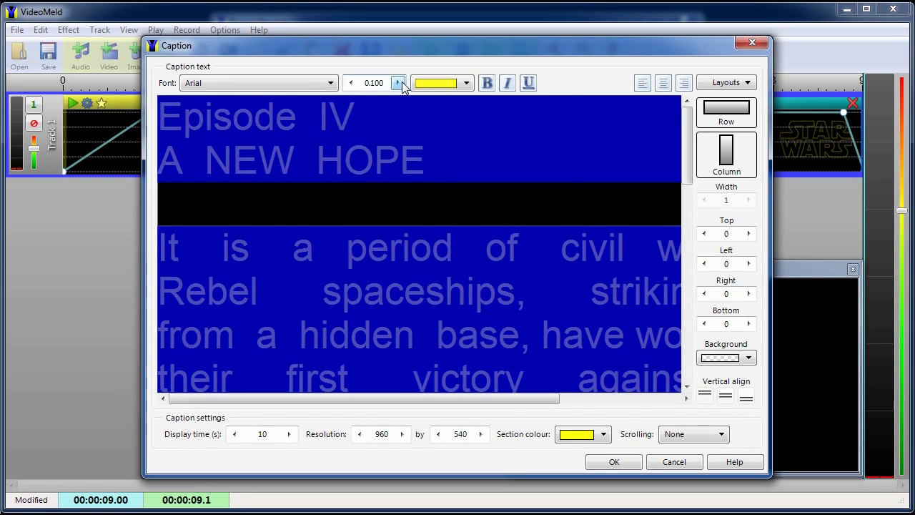
- Set the caption font to Impact
click(331, 83)
click(333, 144)
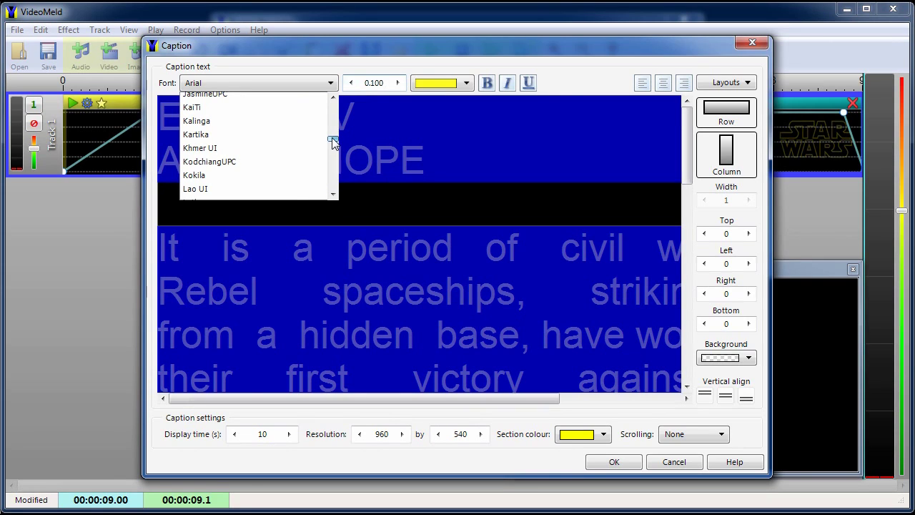
drag(332, 139, 332, 134)
click(250, 127)
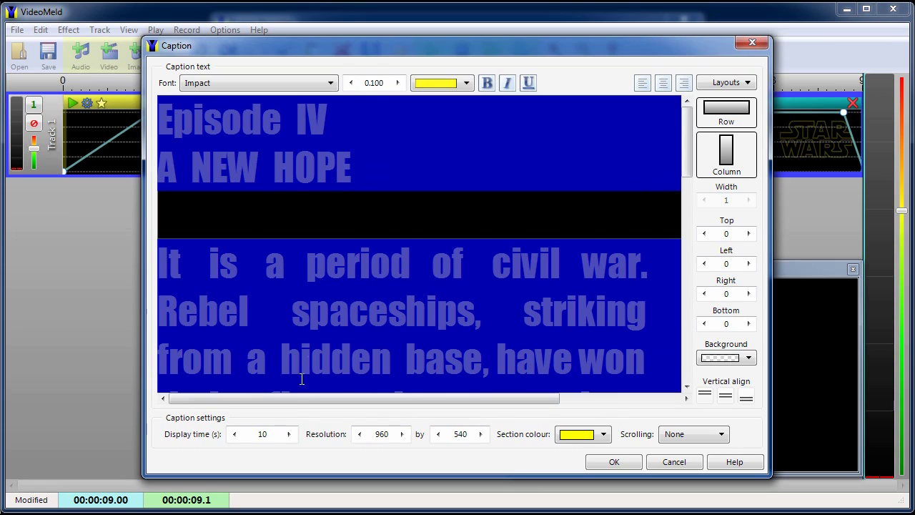
- Set the crawl caption's resolution width to 700 and make it scroll up
double_click(274, 434)
double_click(390, 431)
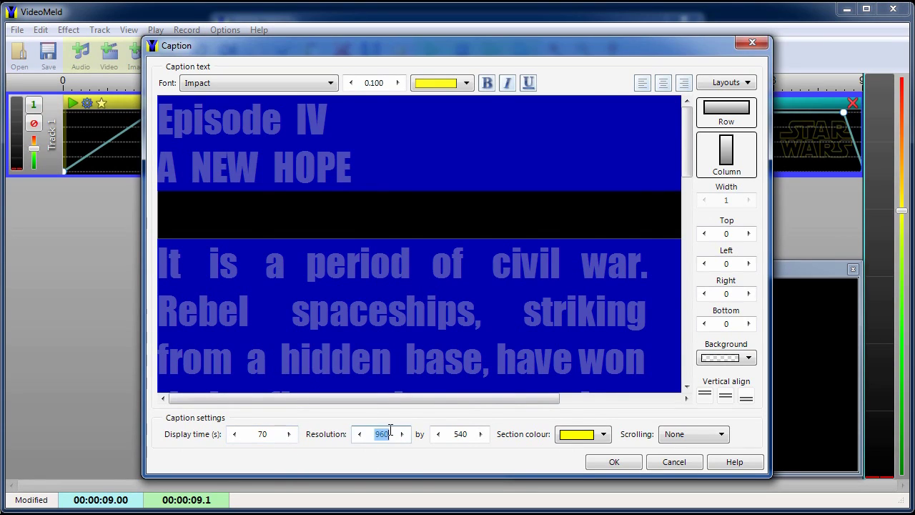
text(700)
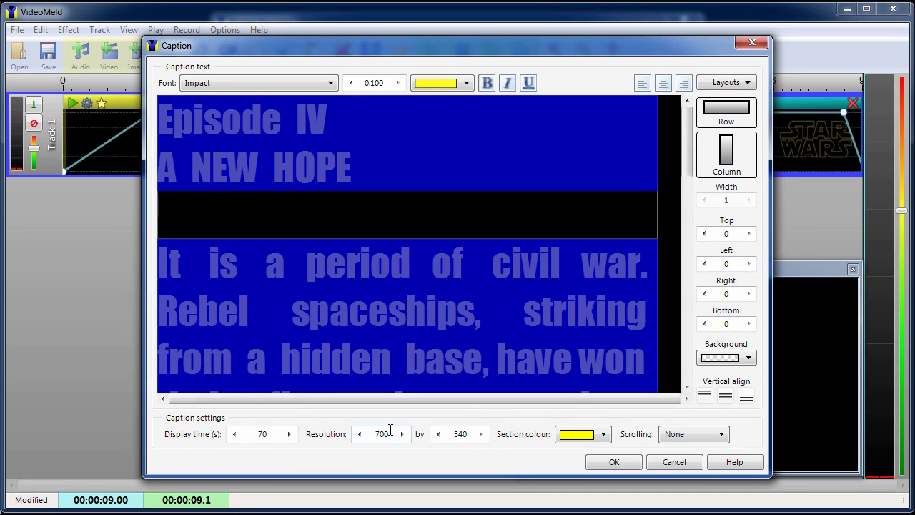
click(676, 437)
click(678, 490)
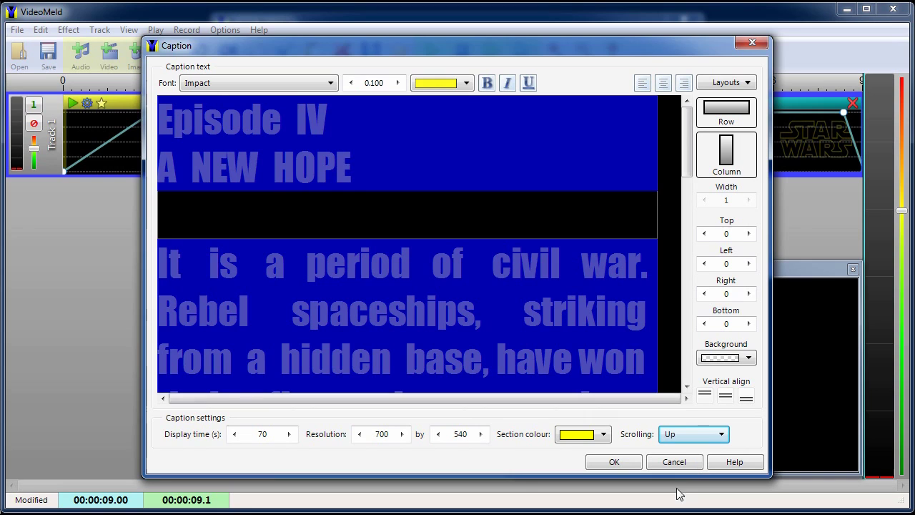
- Centre the title lines and enlarge 'A NEW HOPE' to size 0.130
click(382, 161)
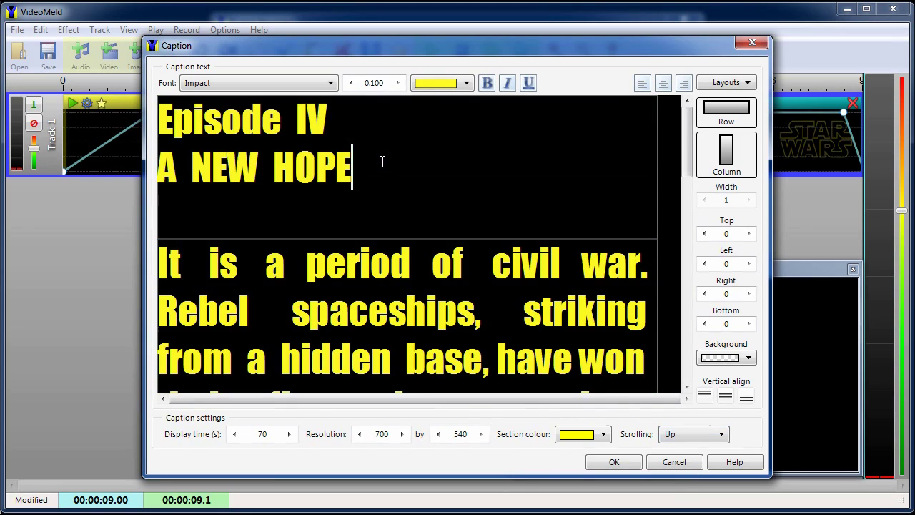
click(664, 84)
drag(510, 169, 313, 170)
click(399, 83)
click(398, 83)
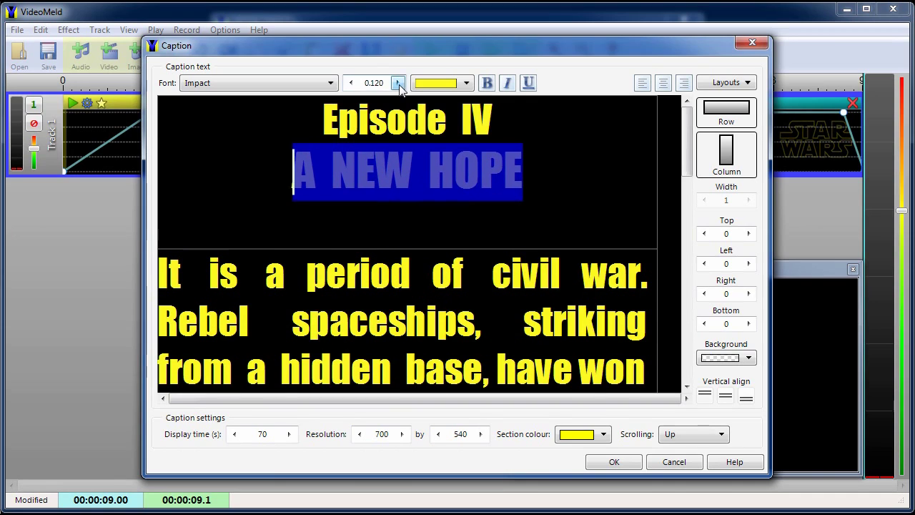
click(398, 83)
click(404, 165)
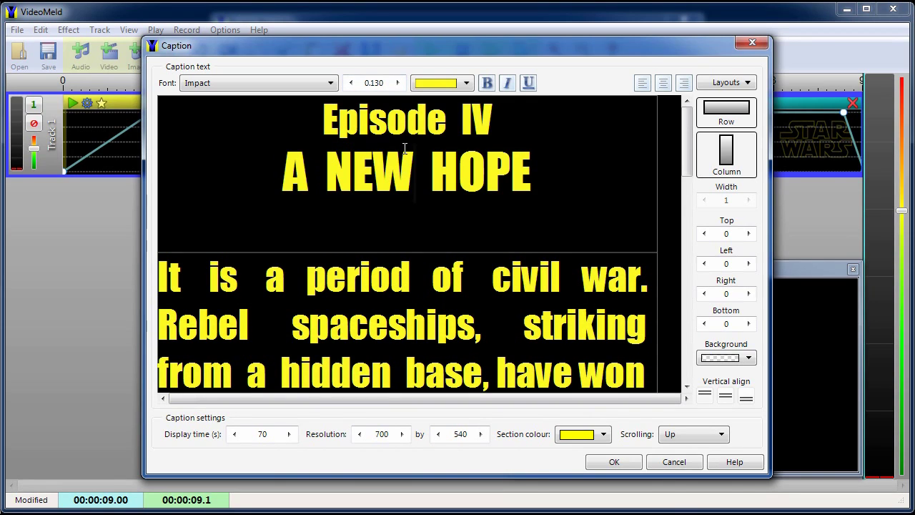
- Shrink 'Episode IV' to size 0.080 and apply the caption changes
drag(376, 119, 492, 122)
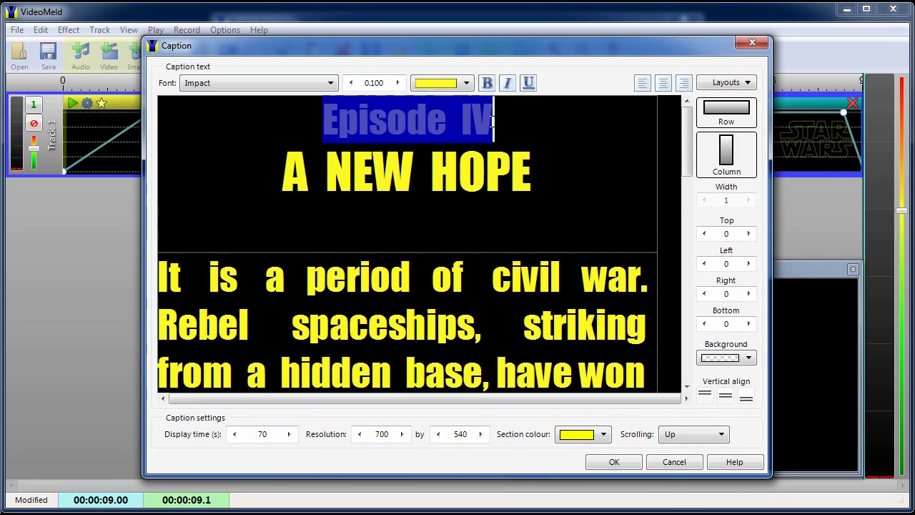
click(351, 83)
click(351, 84)
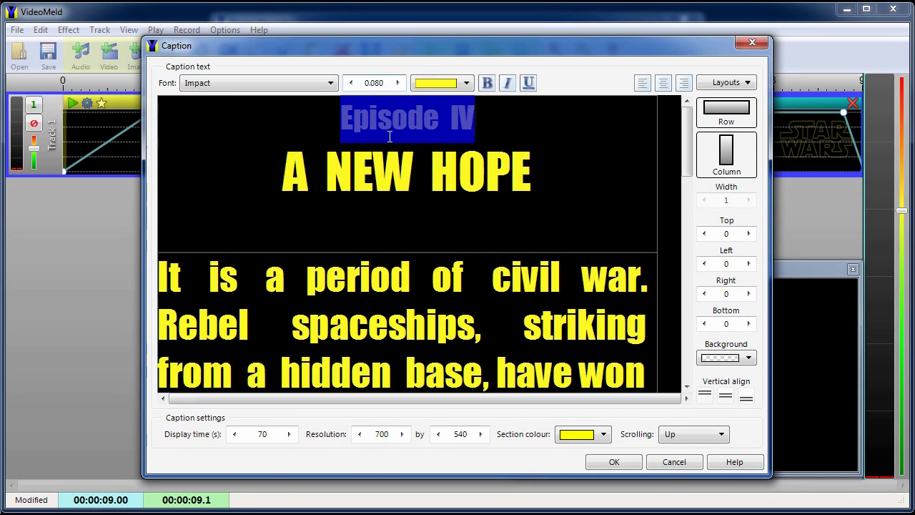
click(604, 464)
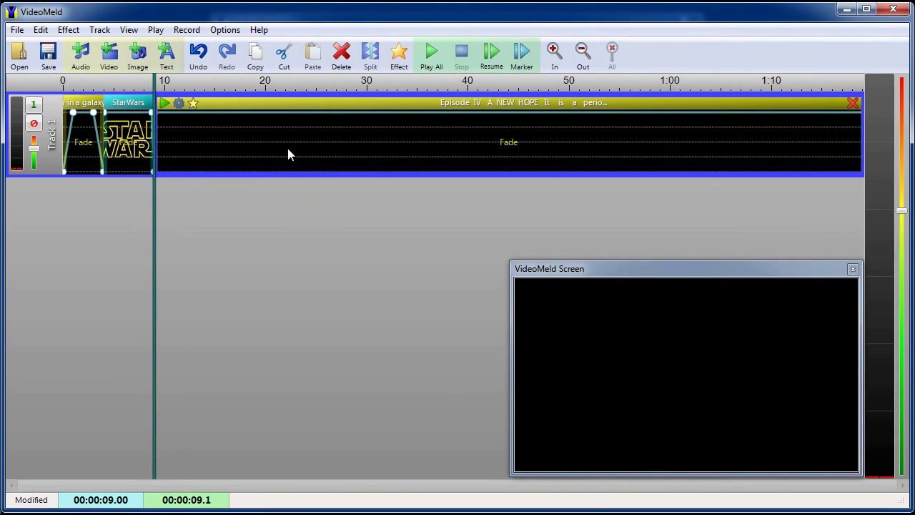
- Add a Perspective effect to the crawl caption and drag its top corners inward
click(193, 104)
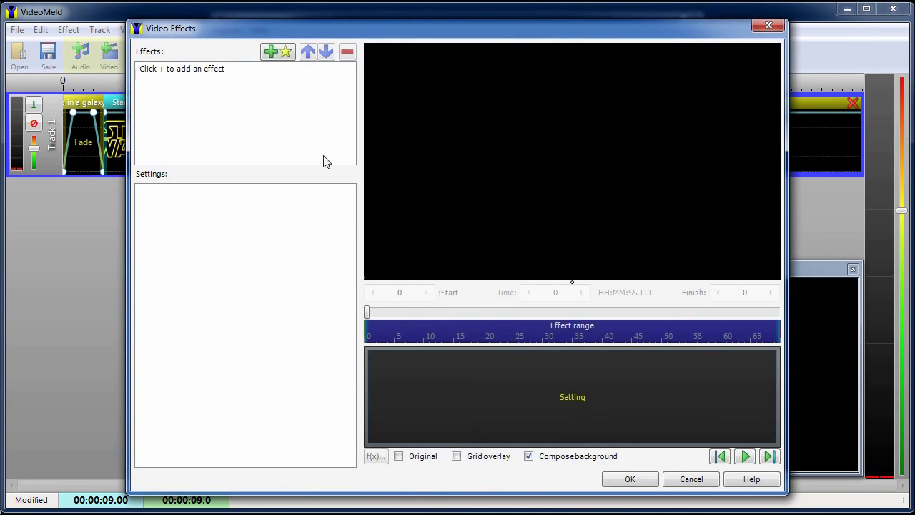
click(279, 51)
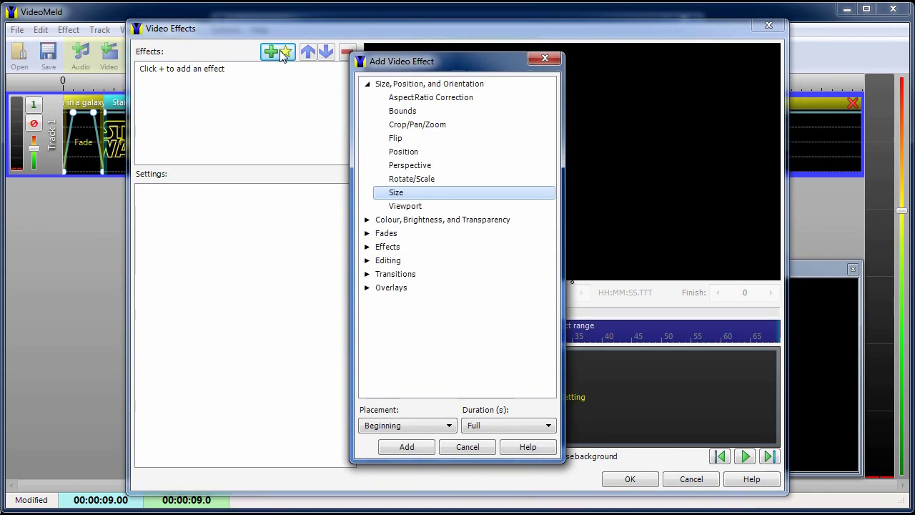
double_click(413, 166)
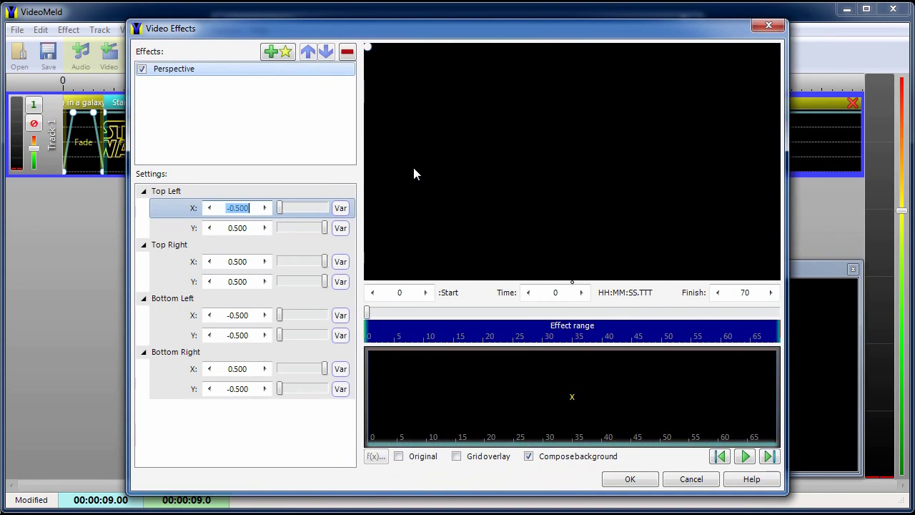
drag(367, 312, 489, 312)
drag(368, 45, 514, 142)
click(214, 262)
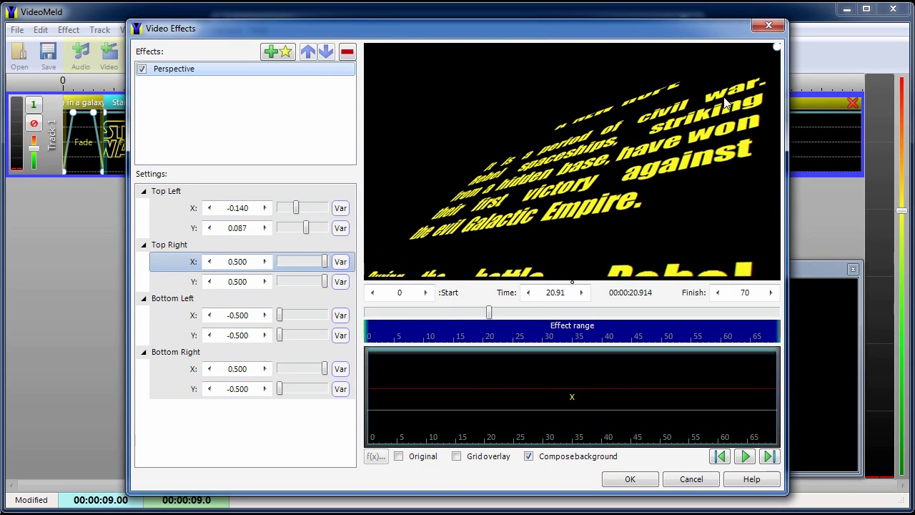
drag(778, 49, 673, 145)
- Set Top Left to X -0.150, Y 0 and Top Right to X 0.150, Y 0
click(257, 208)
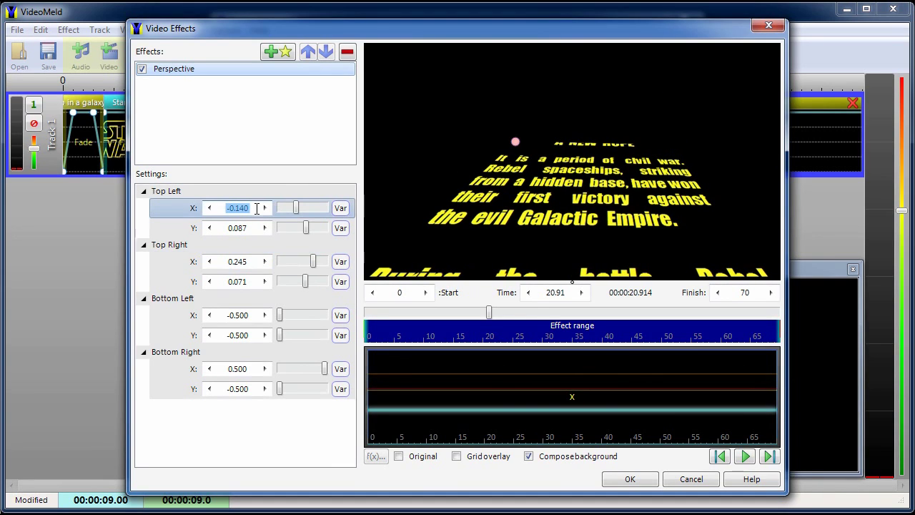
text(-0.15)
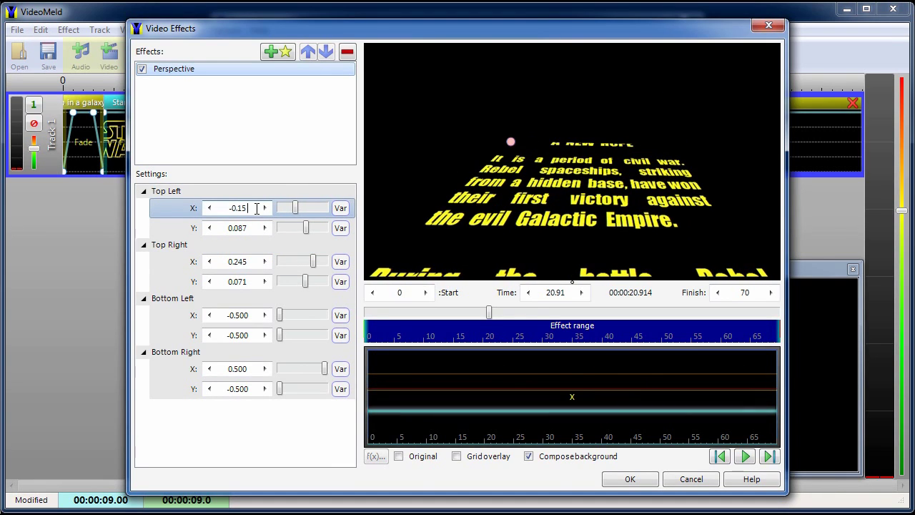
click(233, 227)
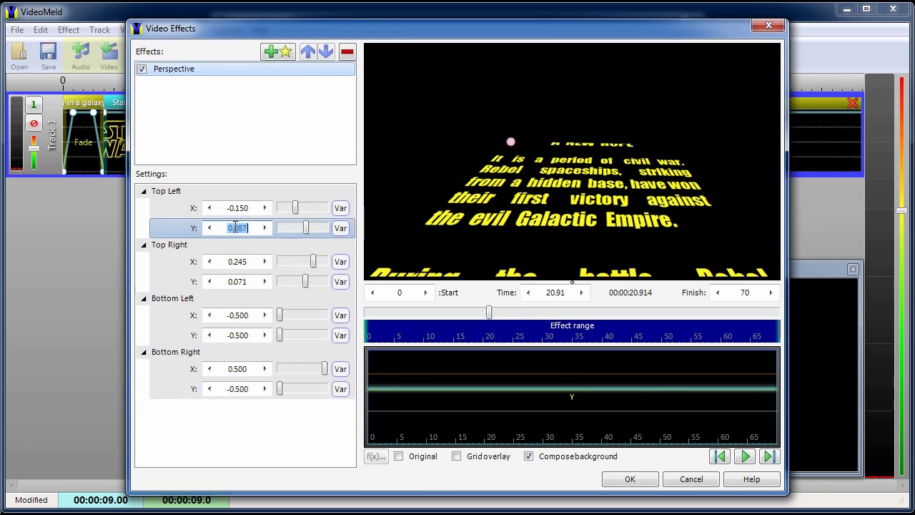
text(0)
click(248, 261)
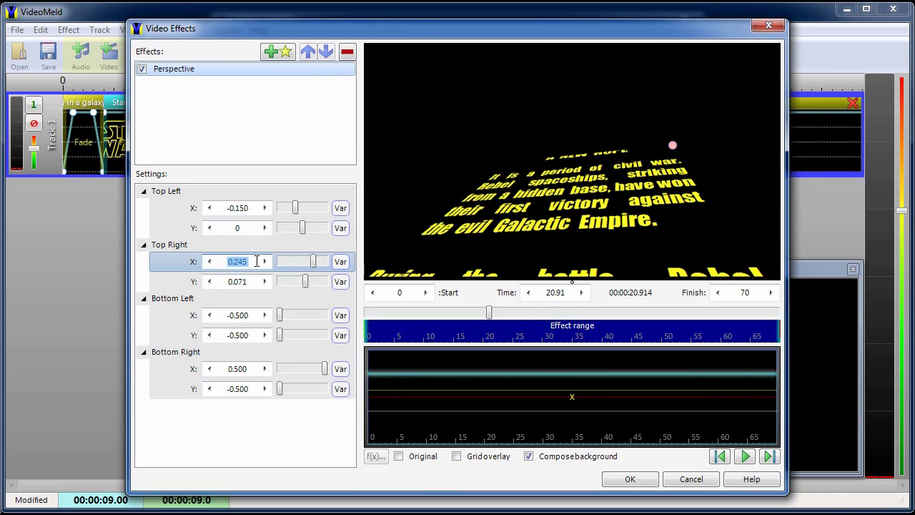
text(0.15)
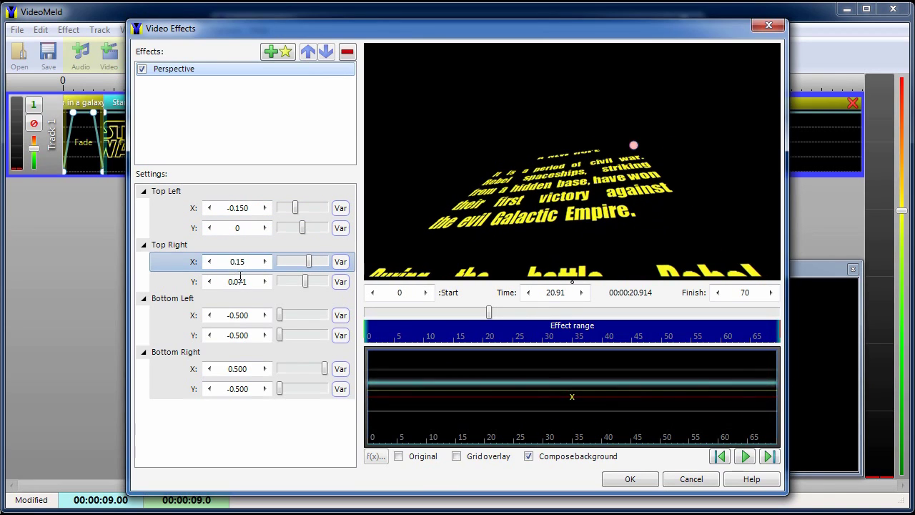
click(240, 281)
text(0)
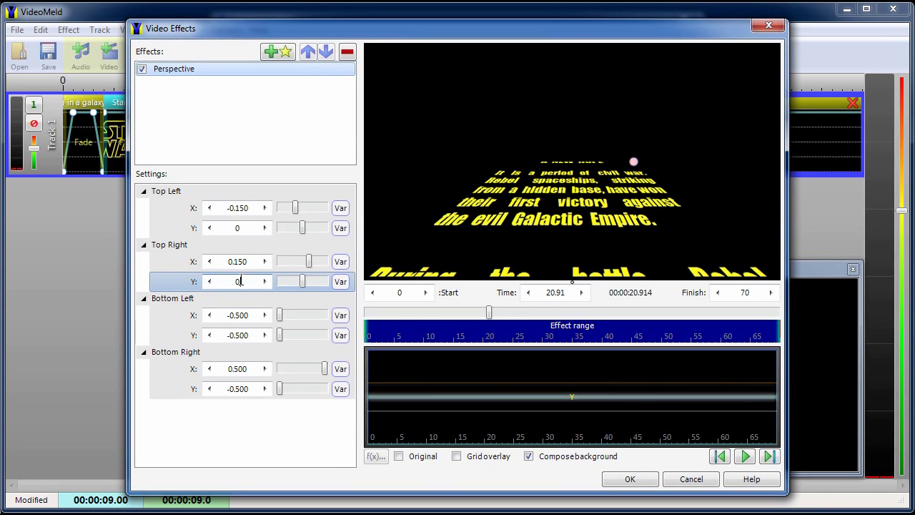
- Add a Rectangle effect to the crawl, stretched across its top lines
click(271, 52)
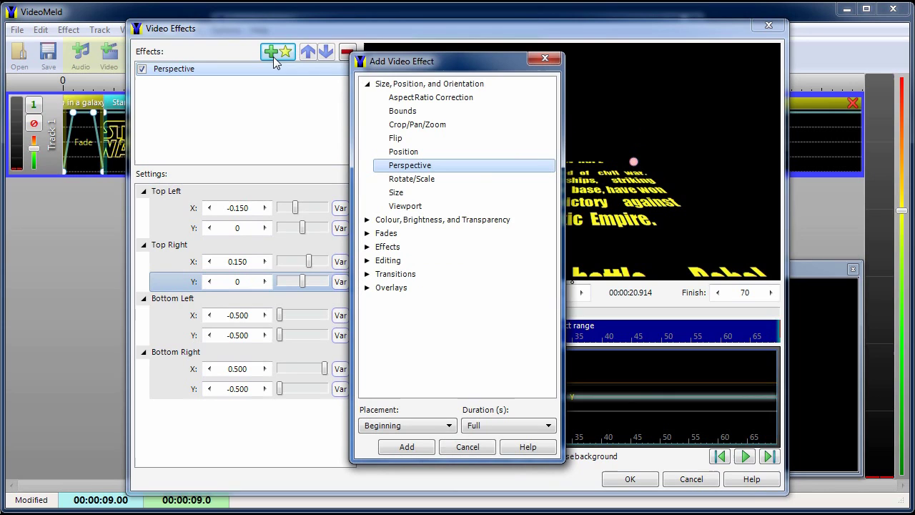
double_click(418, 316)
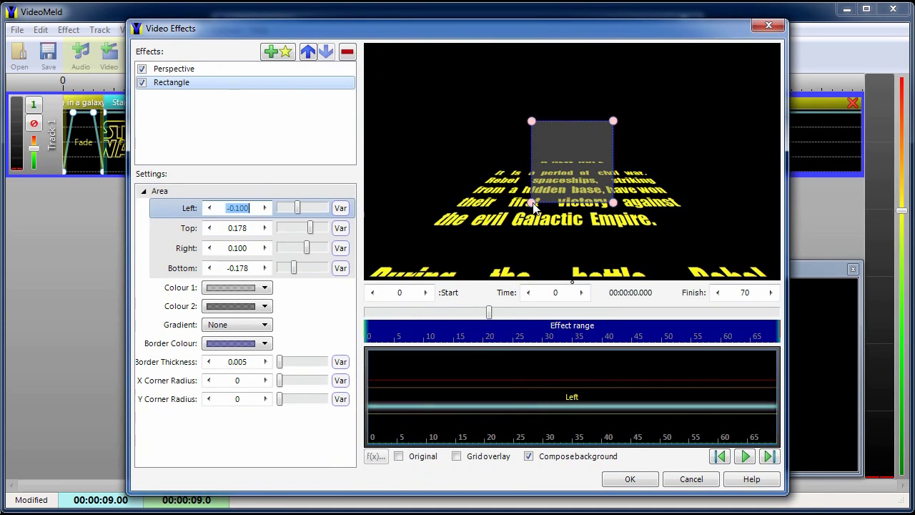
drag(530, 204, 449, 192)
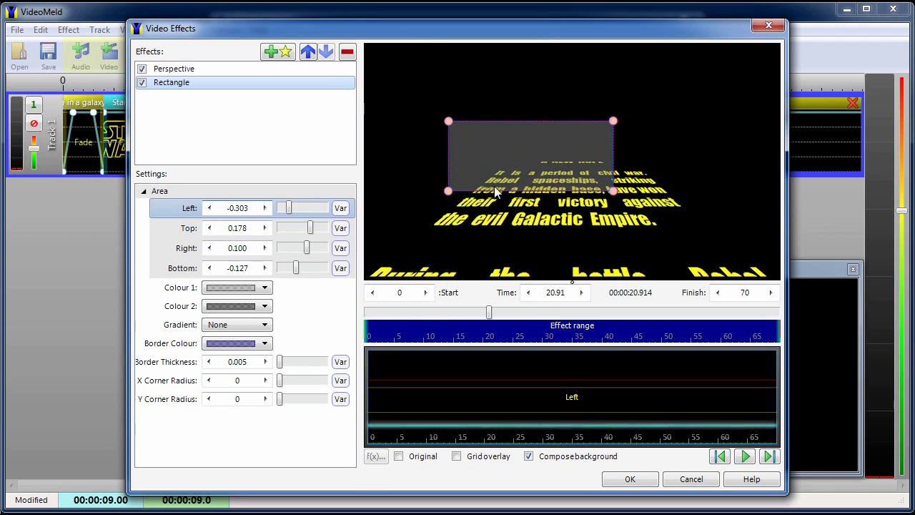
drag(615, 126, 680, 163)
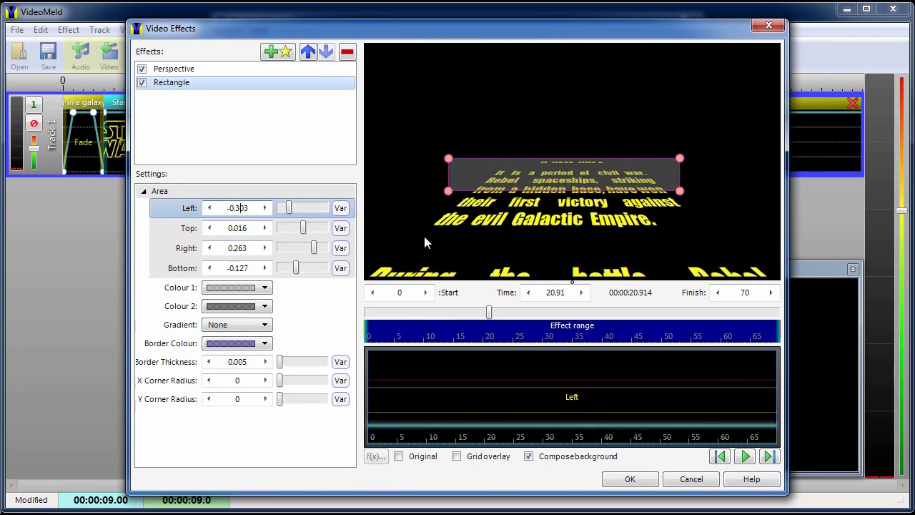
- Fill the rectangle with a vertical black-to-transparent gradient and set its border thickness to 0
click(231, 288)
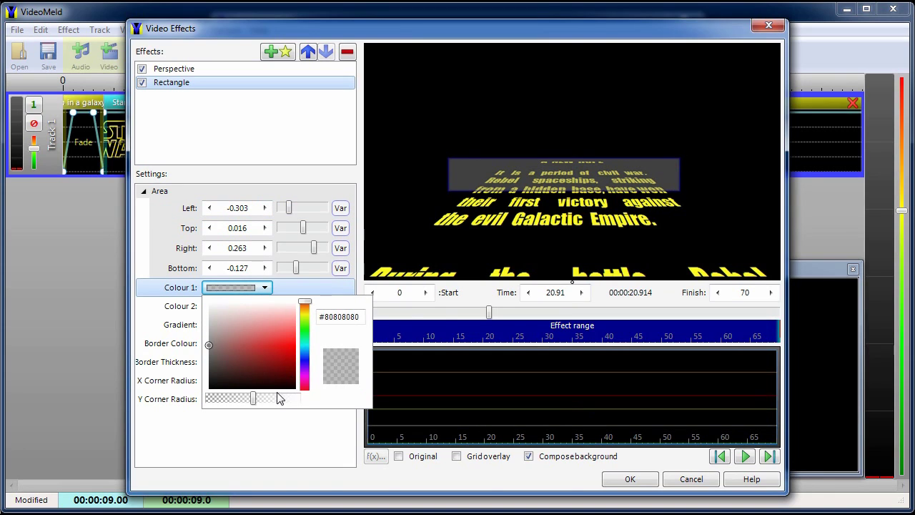
drag(253, 399, 310, 407)
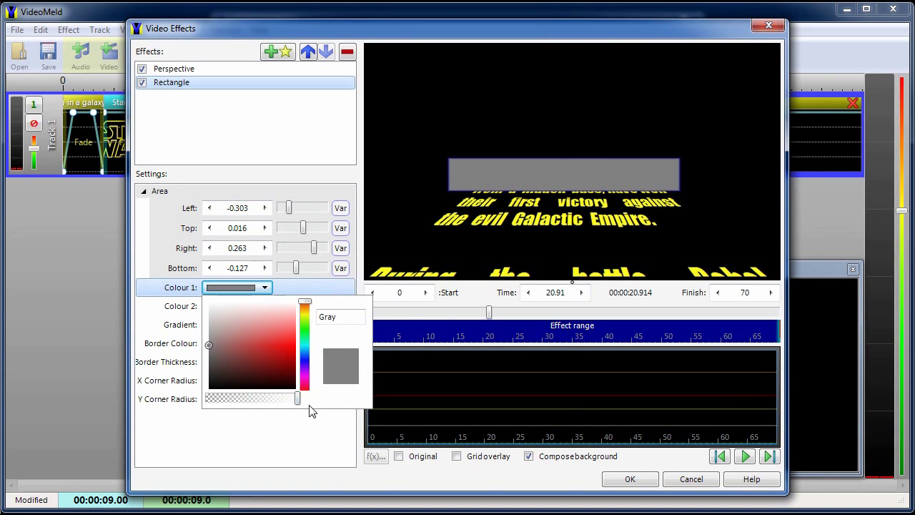
click(207, 361)
drag(211, 377, 207, 398)
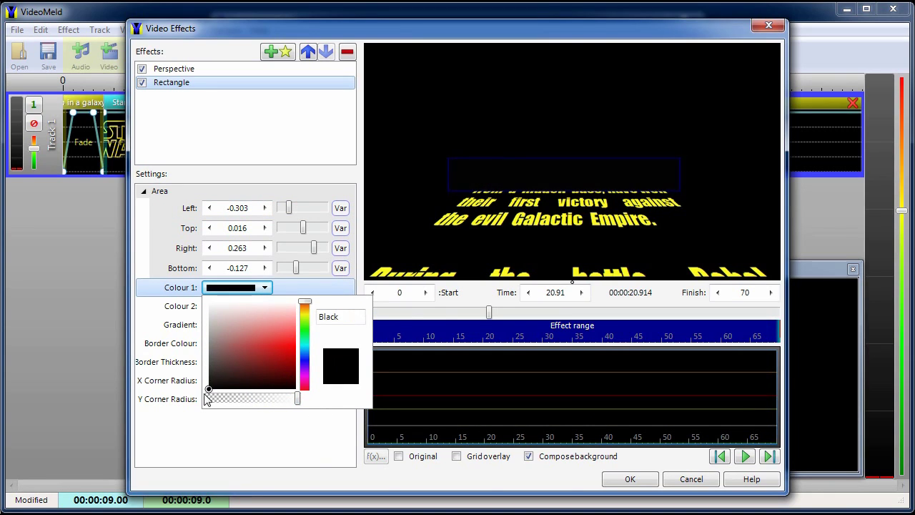
click(206, 430)
click(228, 307)
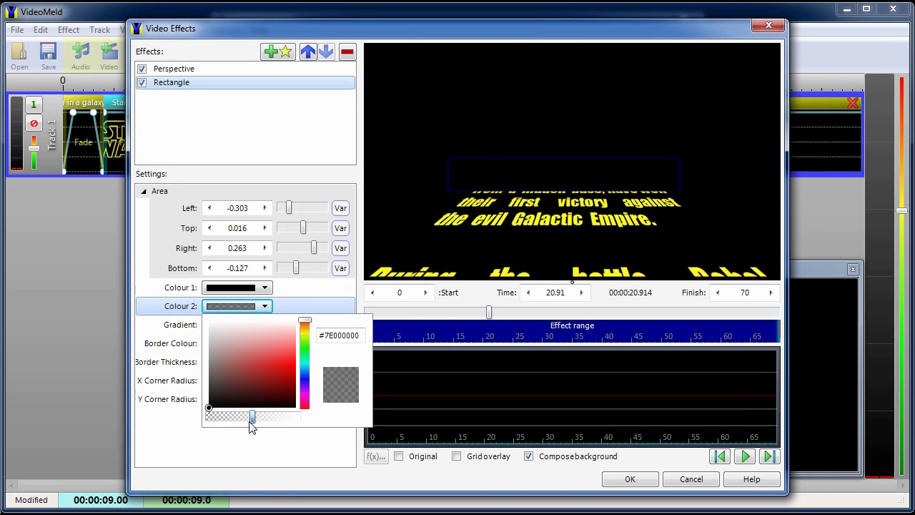
click(192, 445)
click(236, 325)
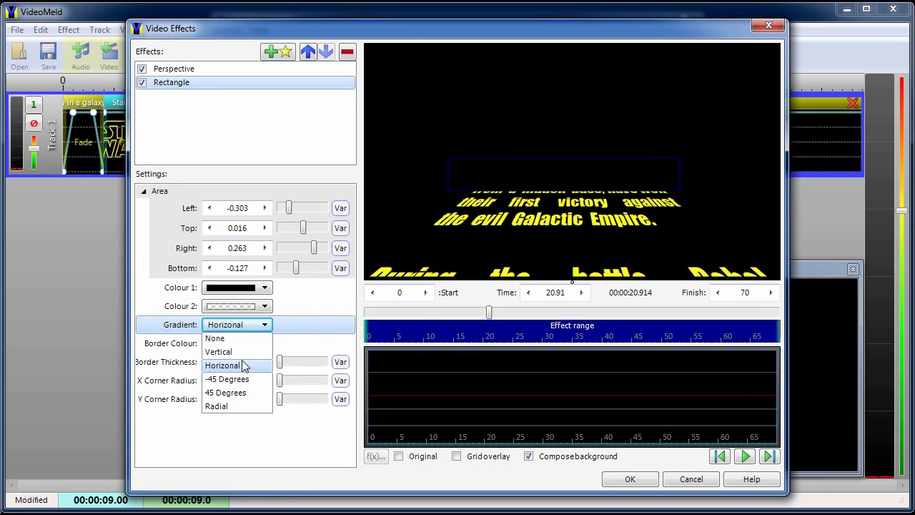
click(244, 354)
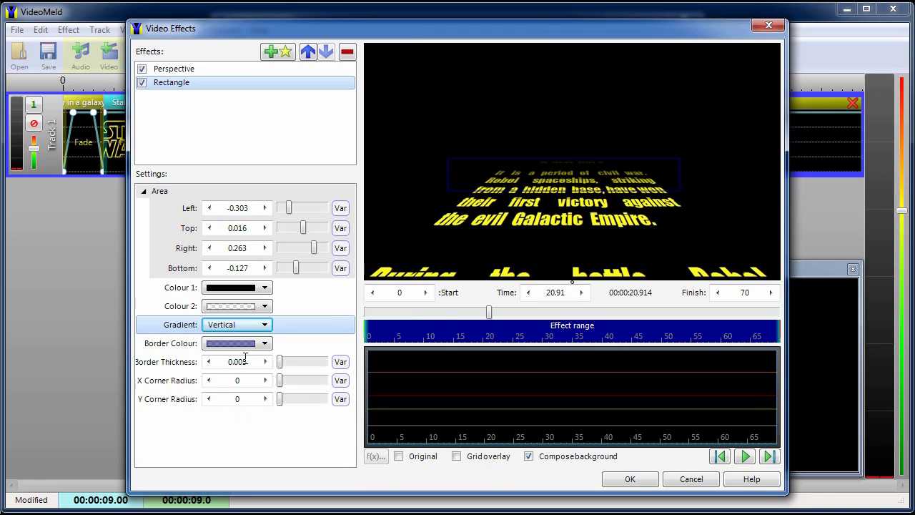
click(209, 363)
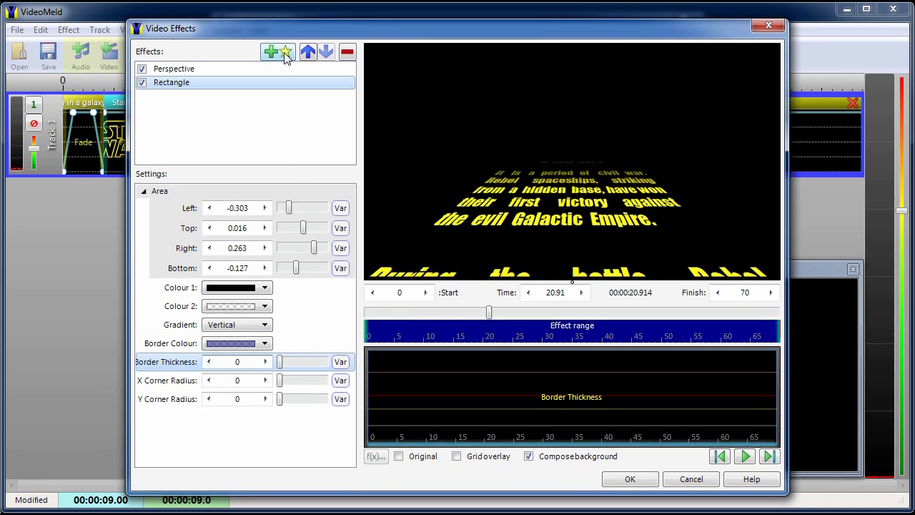
drag(491, 312, 515, 314)
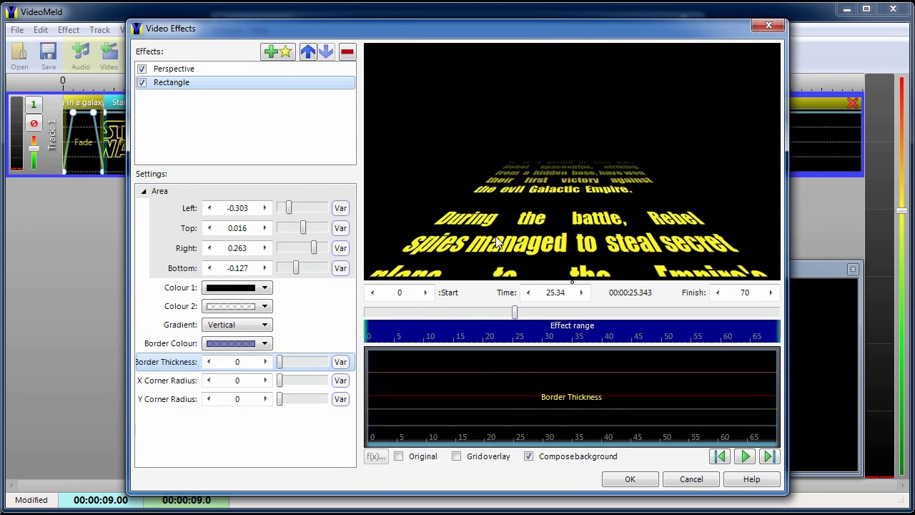
- Add another Rectangle effect and reshape it into a strip across the bottom of the frame
click(285, 54)
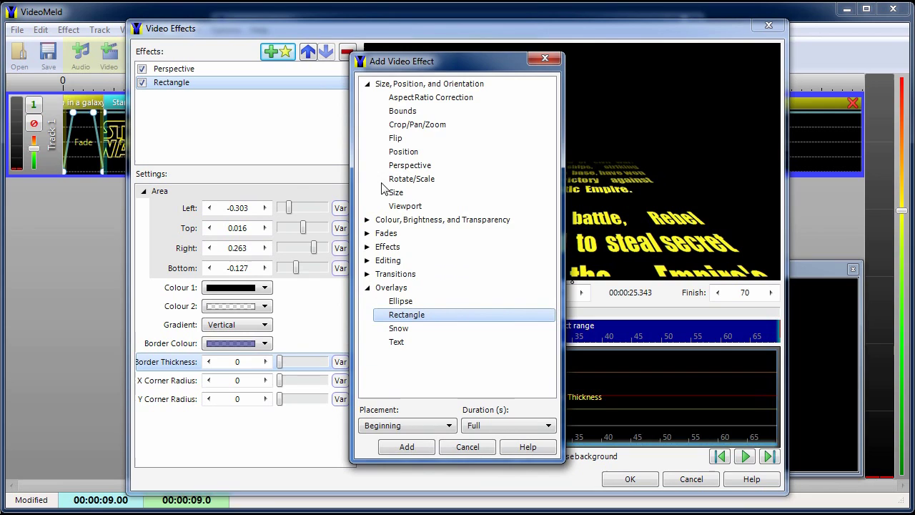
double_click(406, 315)
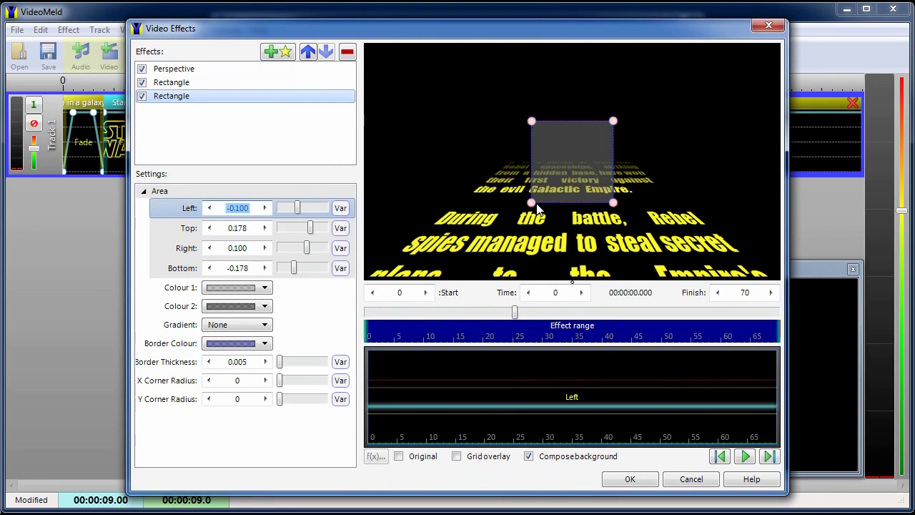
drag(534, 208, 333, 303)
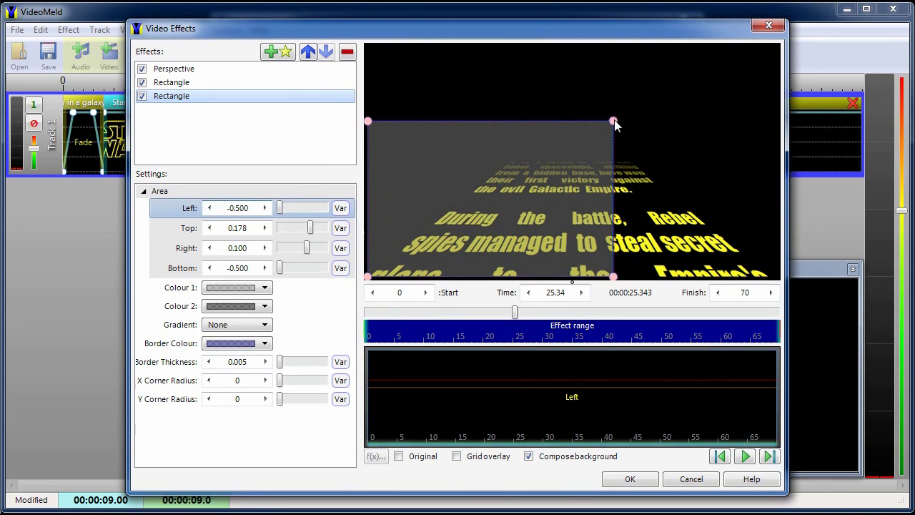
drag(613, 121, 787, 266)
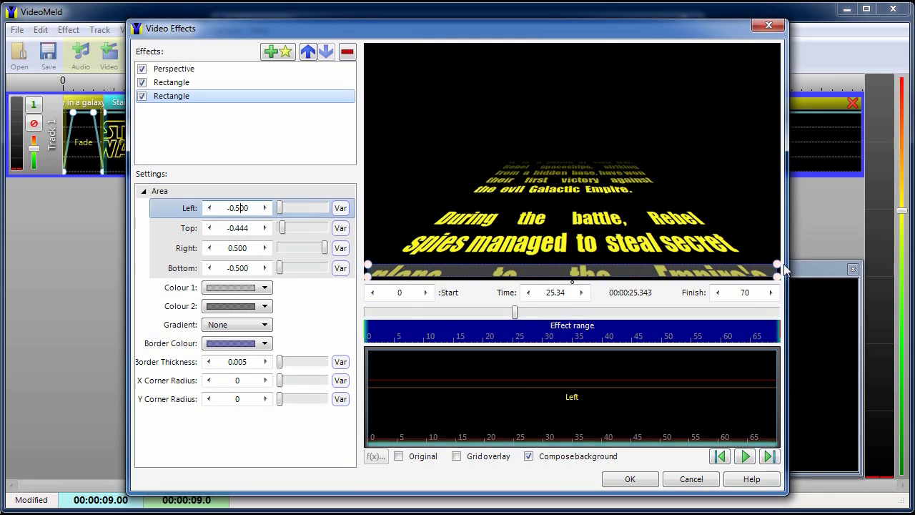
- Give the strip a vertical transparent-to-black gradient with border 0, then apply the effects
click(241, 289)
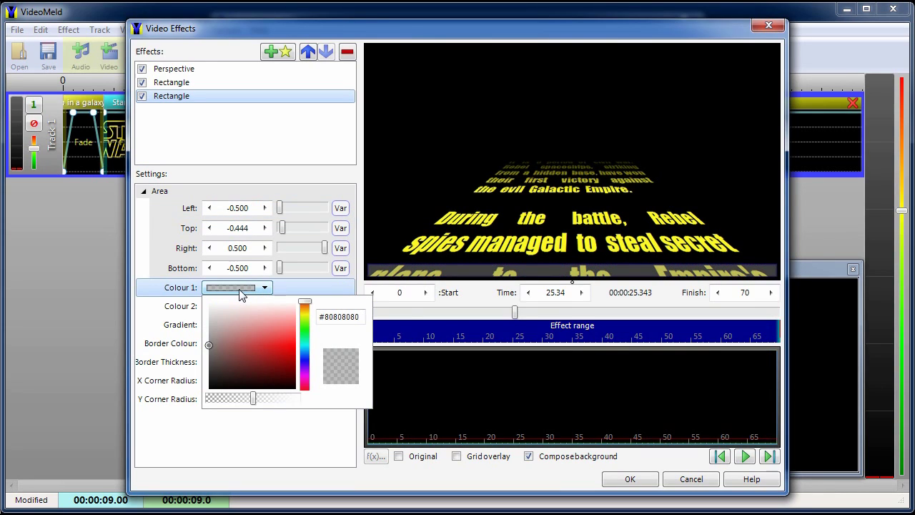
drag(243, 409, 212, 395)
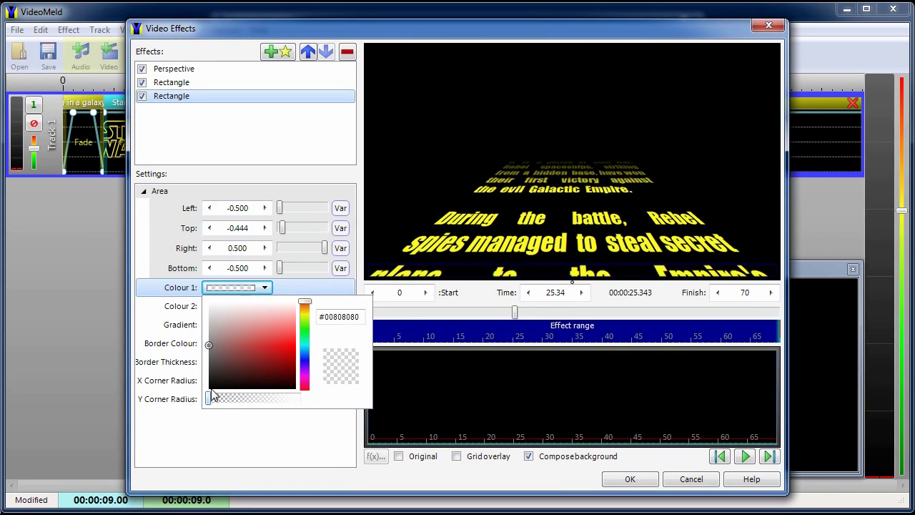
drag(209, 345, 205, 434)
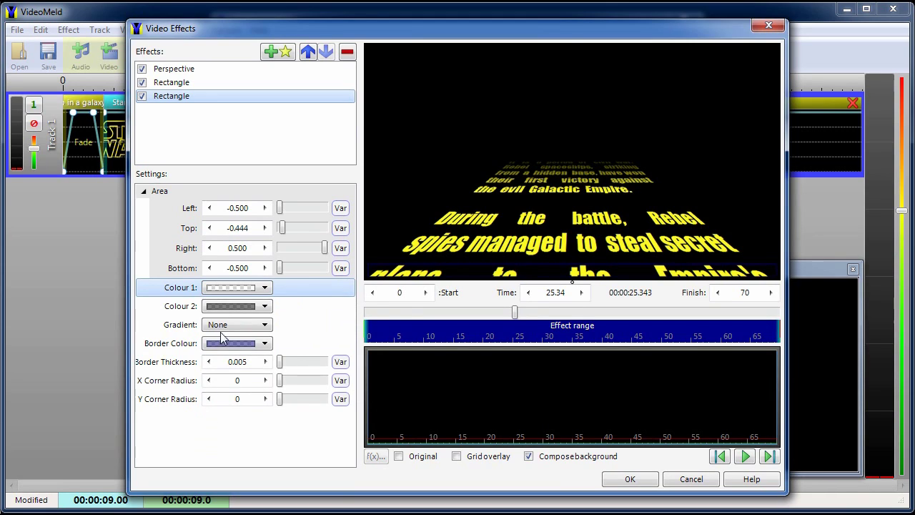
click(226, 312)
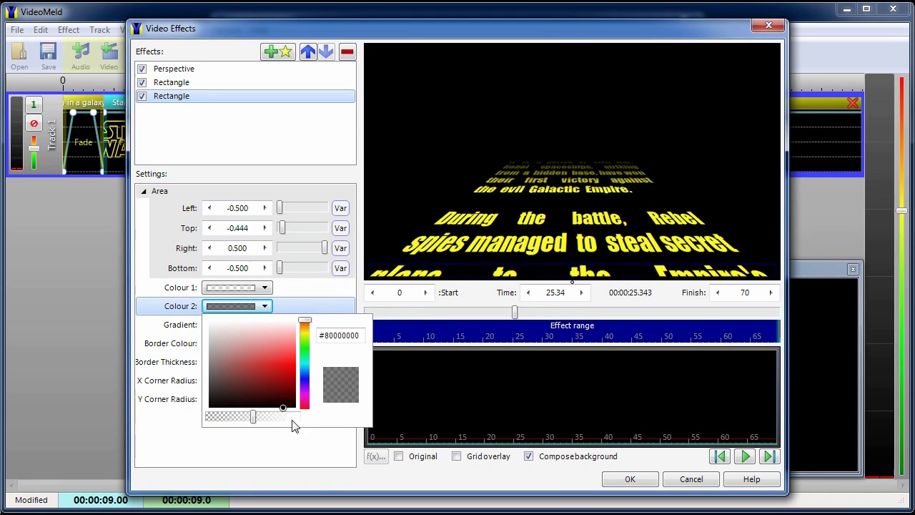
click(245, 443)
click(255, 333)
click(241, 355)
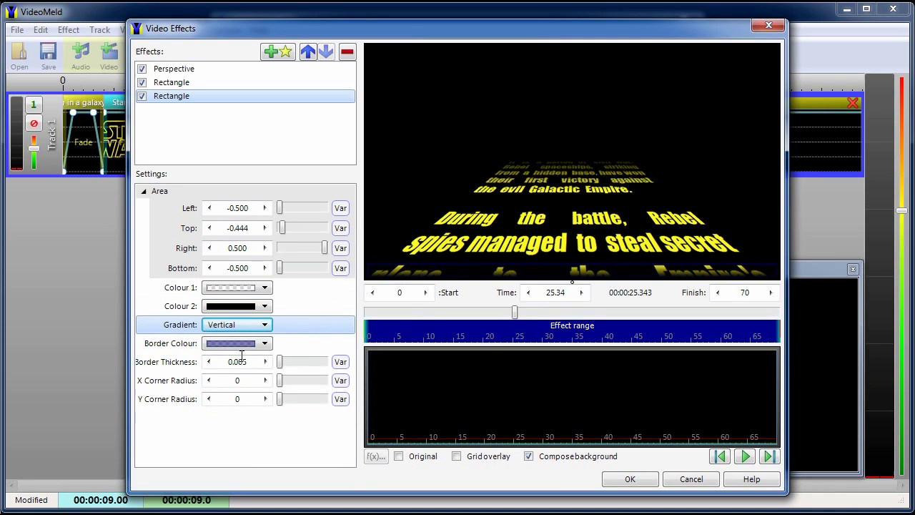
double_click(212, 363)
text(0)
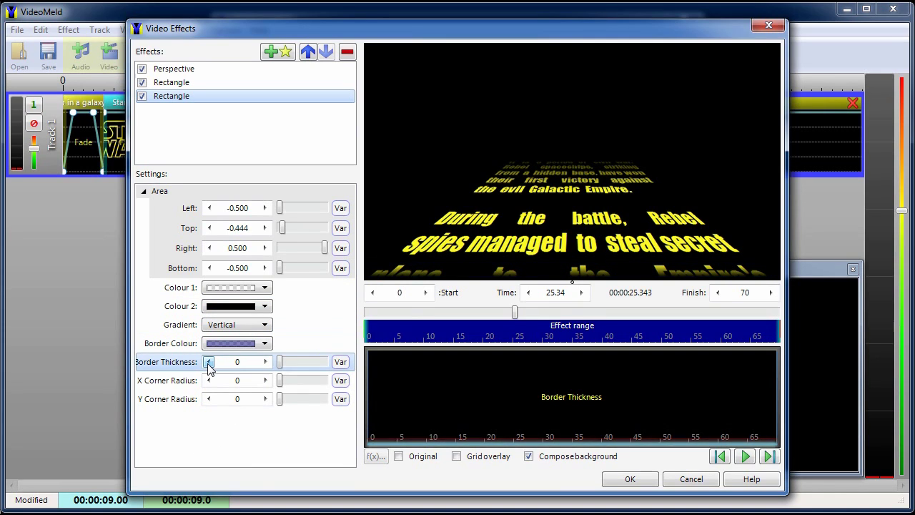
drag(515, 312, 556, 315)
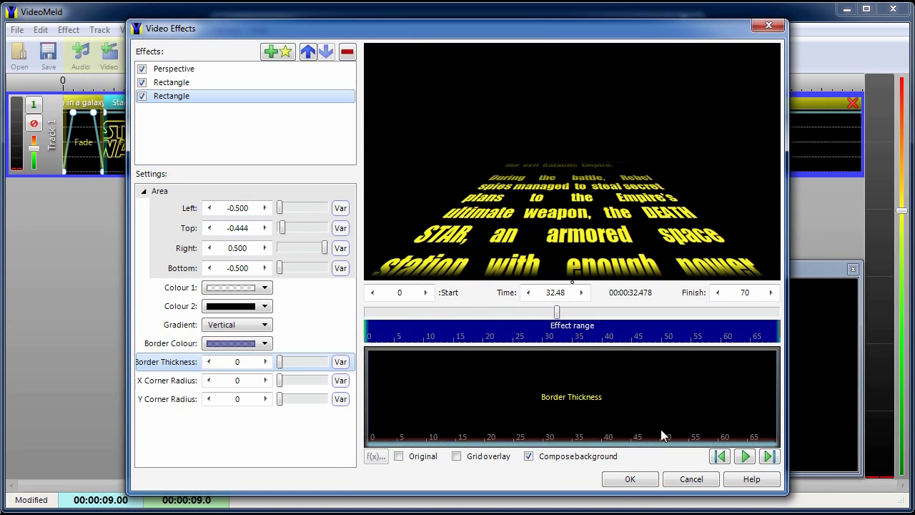
click(630, 479)
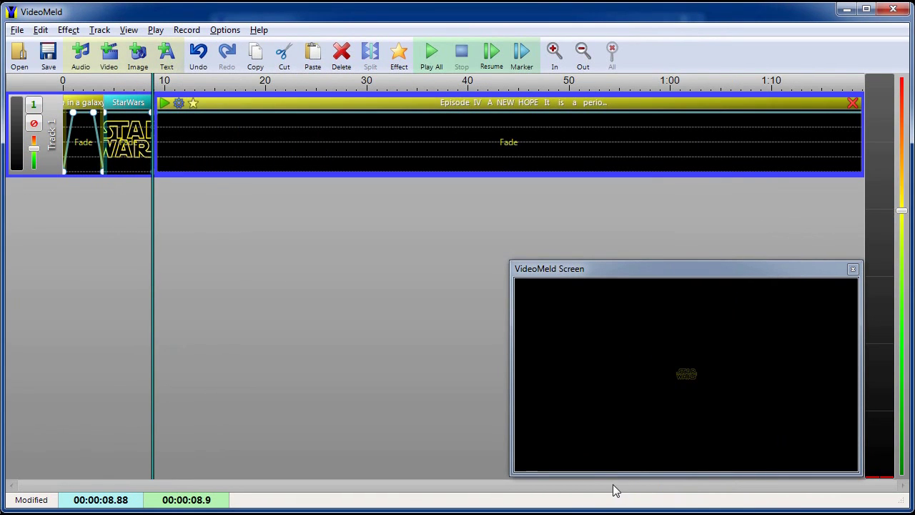
click(436, 59)
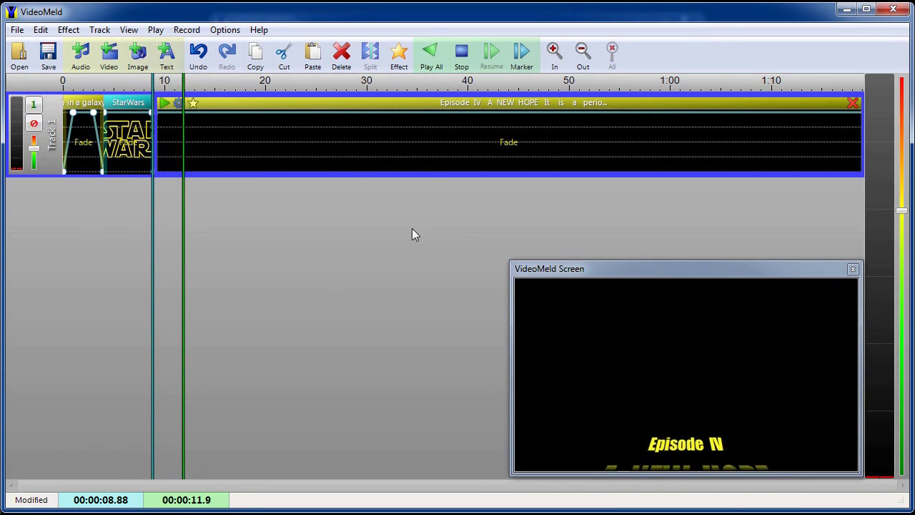
click(442, 285)
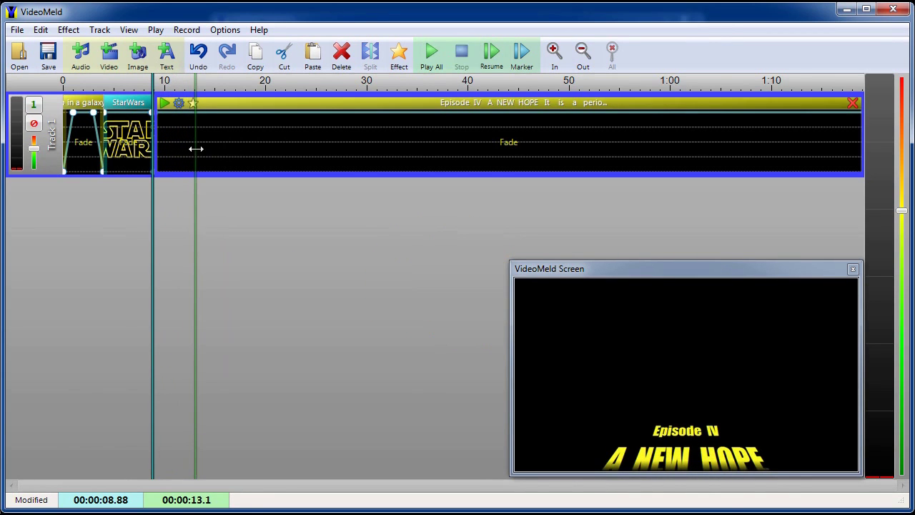
- Add Track 2 and move the Episode IV clip onto it, starting around 6.5 seconds
right_click(99, 203)
click(120, 212)
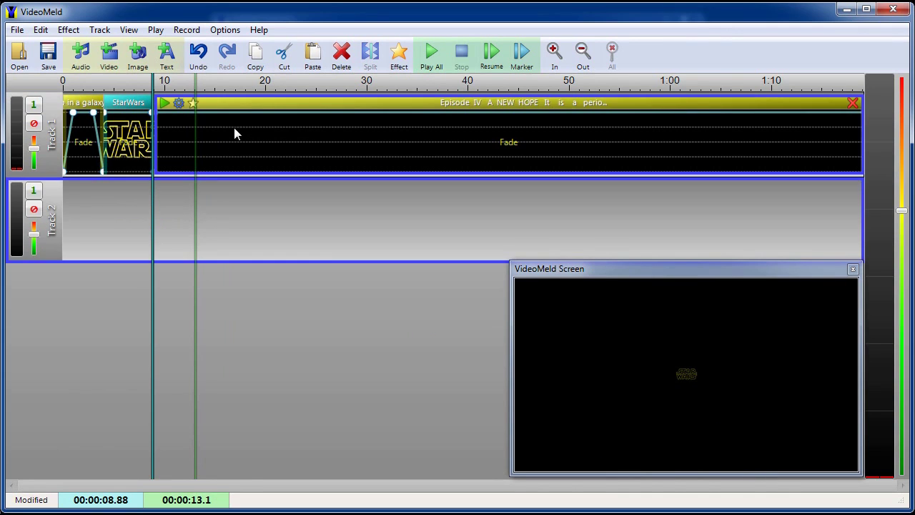
drag(250, 104, 223, 205)
click(130, 86)
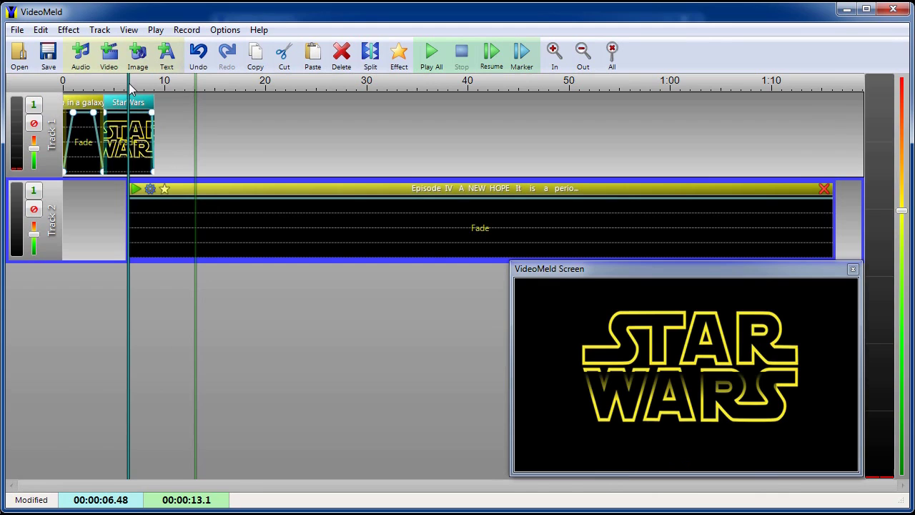
drag(130, 86, 140, 84)
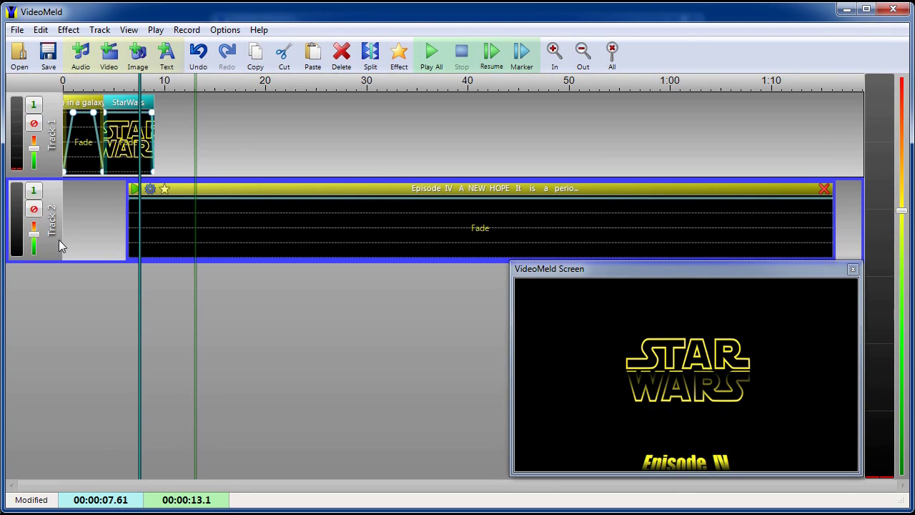
- Move Track 2 above Track 1 and play the opening to check the overlap
drag(58, 241, 55, 136)
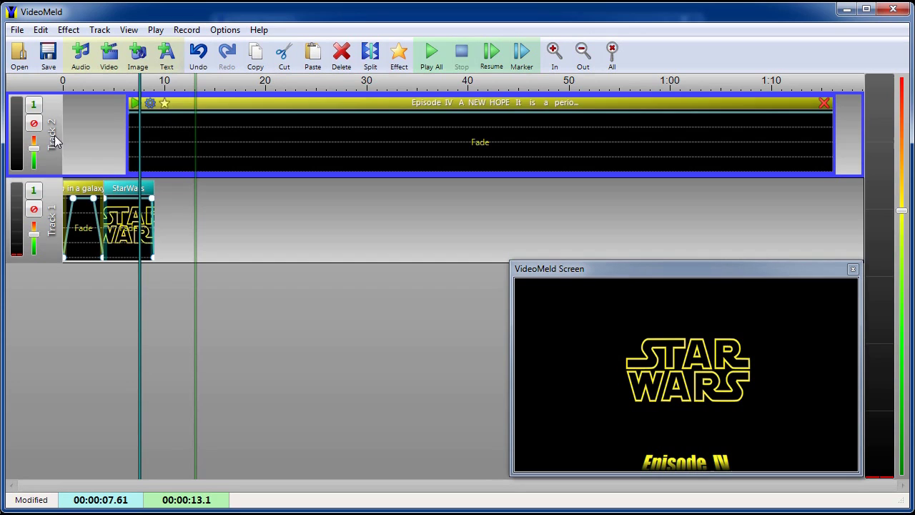
click(431, 52)
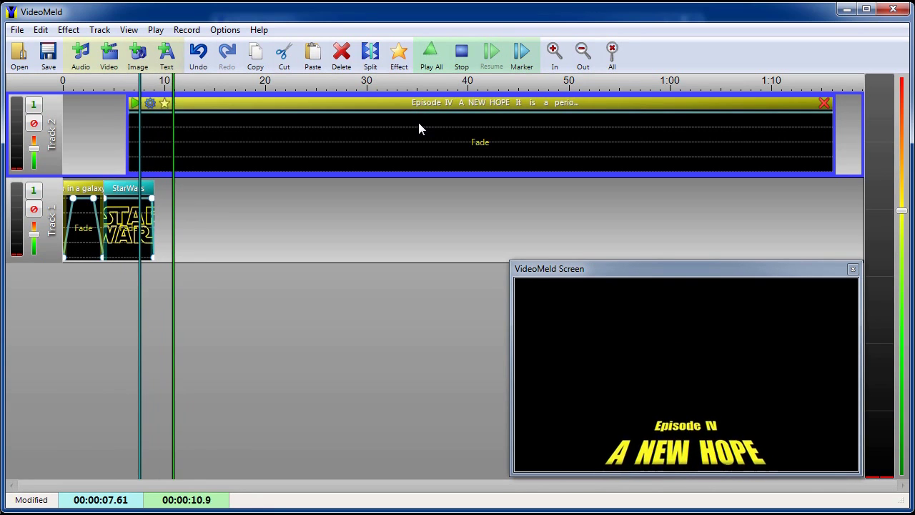
click(462, 58)
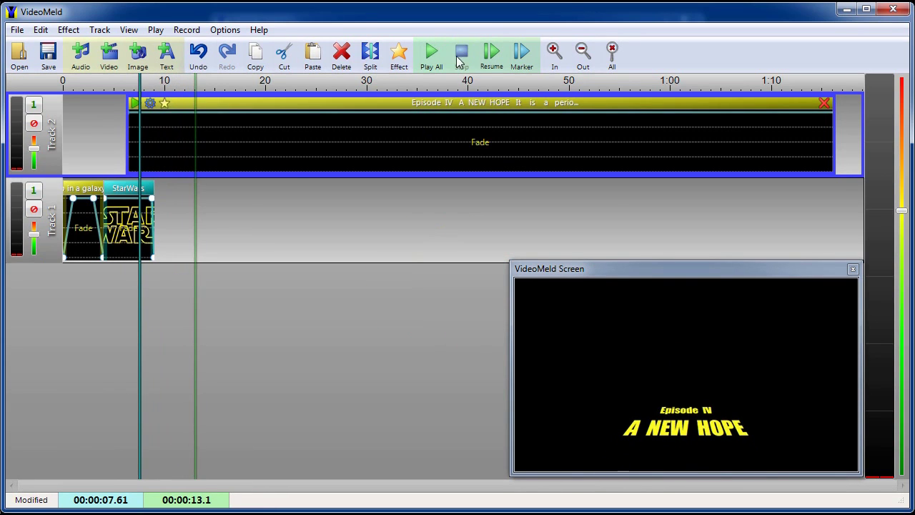
- Add Track 3 and load the 'Star Wars - Main Theme' audio file onto it
right_click(79, 282)
click(107, 290)
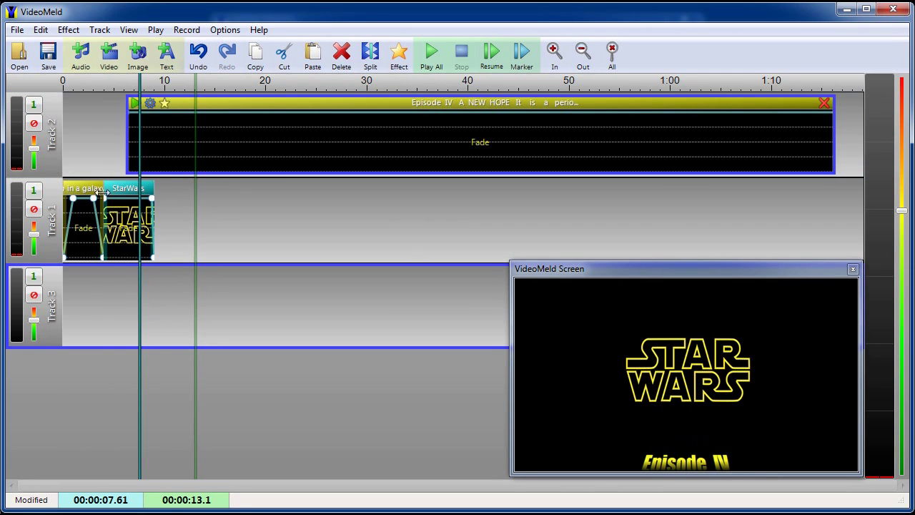
click(80, 51)
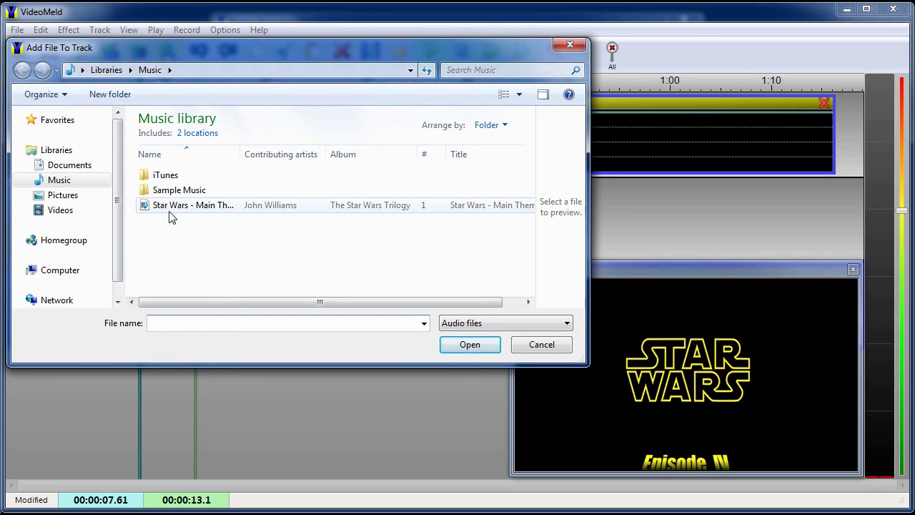
double_click(169, 206)
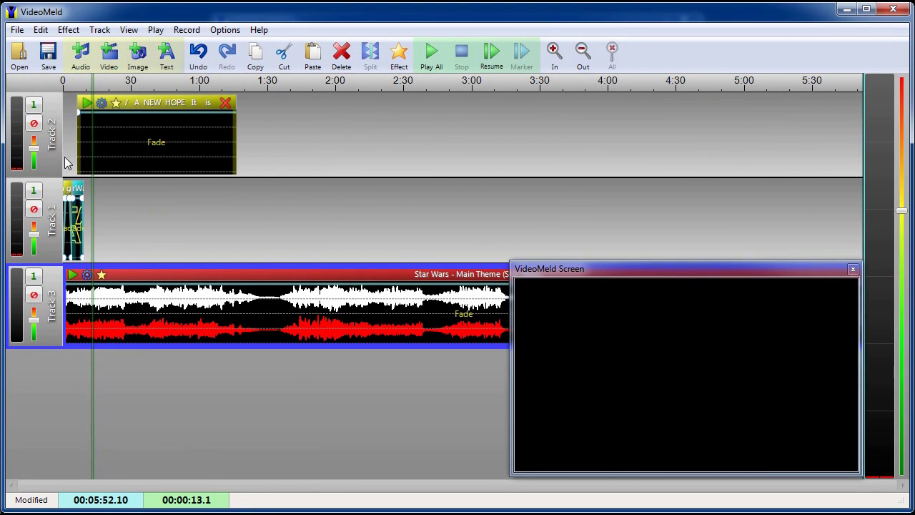
- Shift the music clip later to start around 4 seconds and play the opening
scroll(64, 156, up, 2)
scroll(65, 156, up, 2)
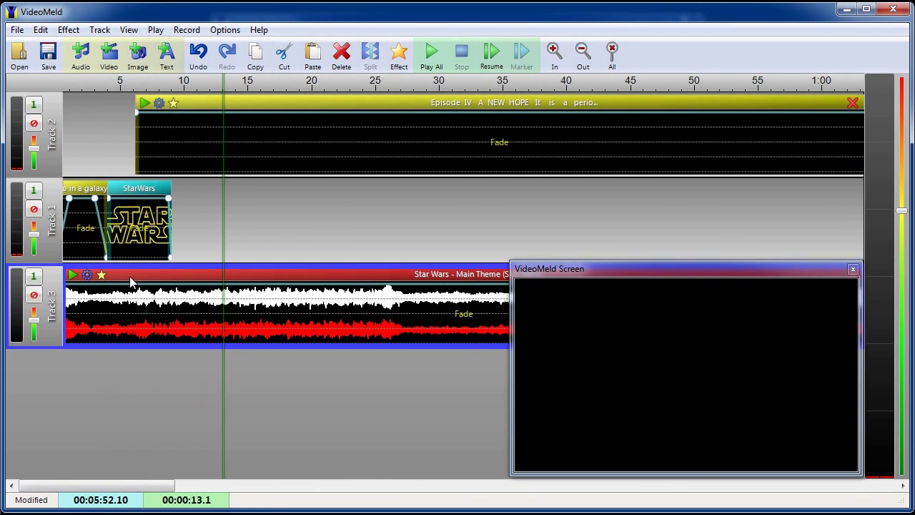
drag(131, 277, 170, 274)
click(438, 64)
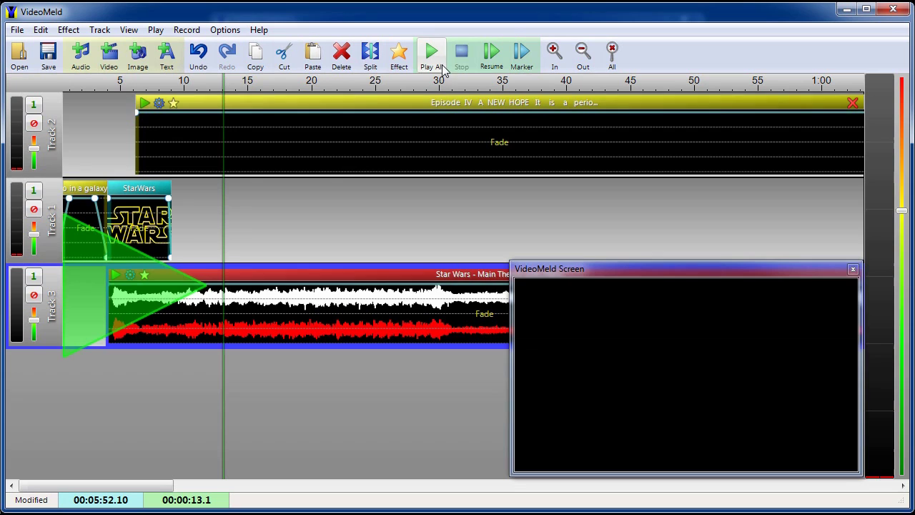